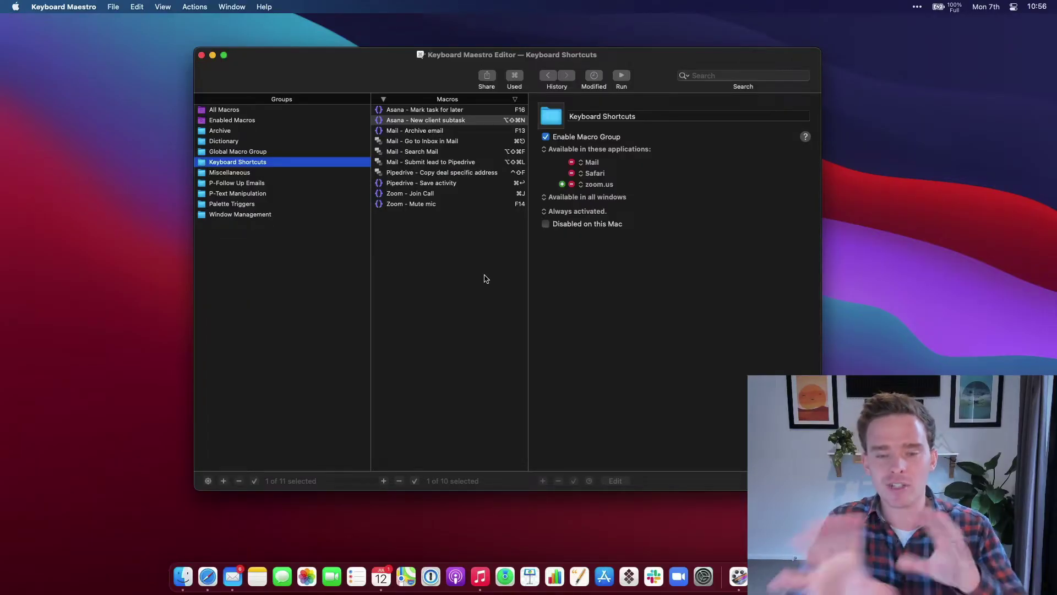
Browse the Keyboard Shortcuts, Window Management and Miscellaneous groups, then open the 'App Opened » Turn on DND' macro
{"action": "left_click_drag", "start_coordinate": [629, 63], "coordinate": [641, 59]}
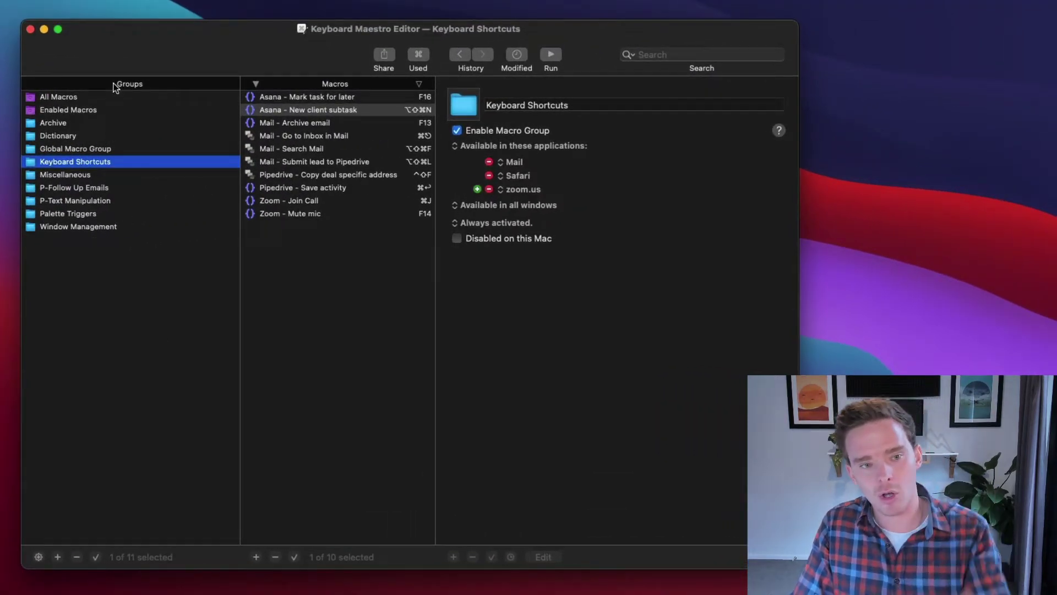
{"action": "left_click", "coordinate": [113, 174]}
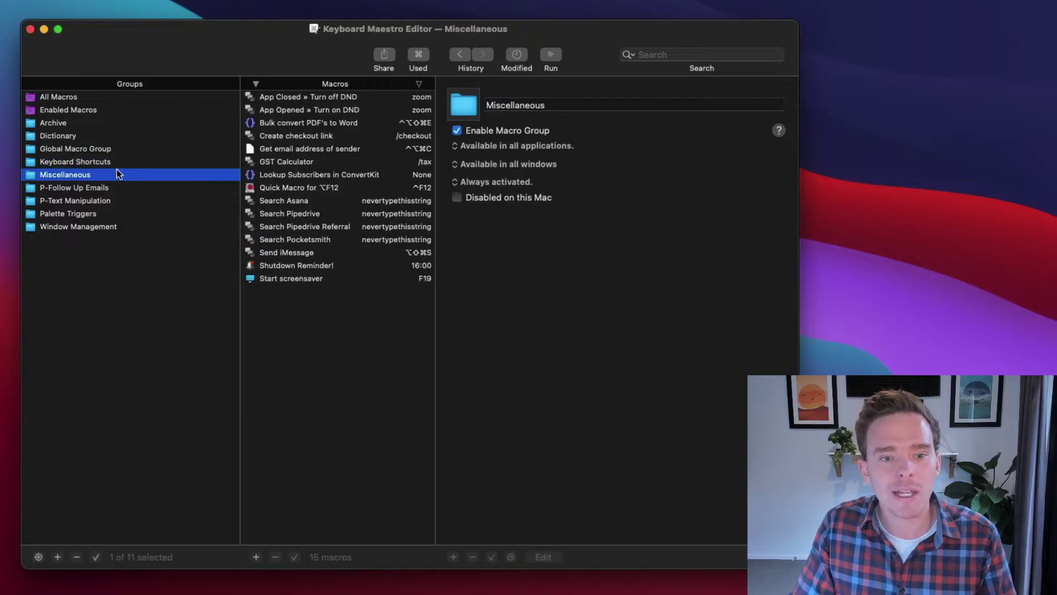
{"action": "left_click", "coordinate": [111, 161]}
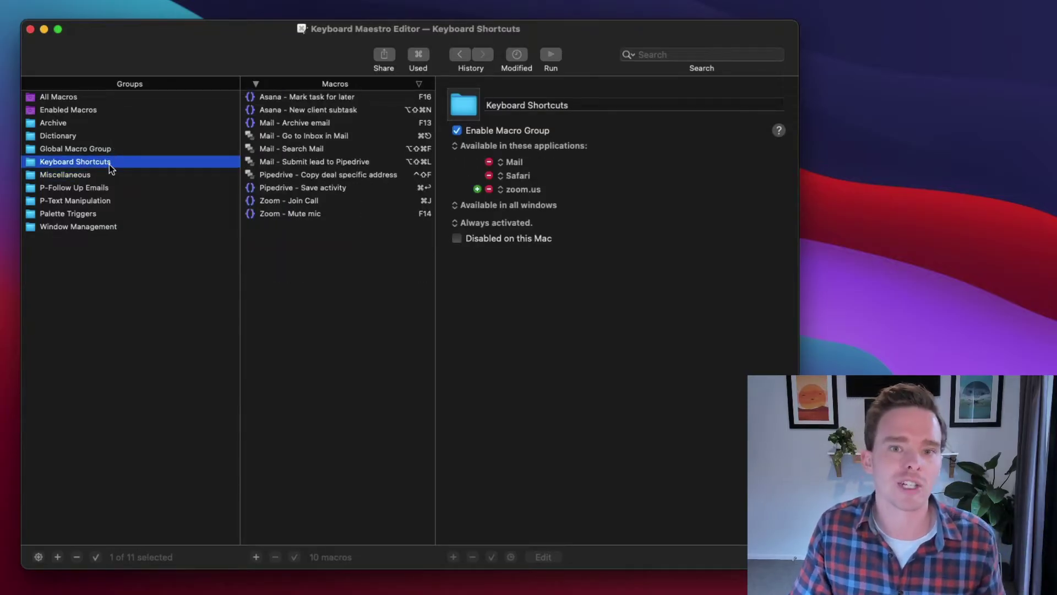
{"action": "left_click", "coordinate": [107, 176]}
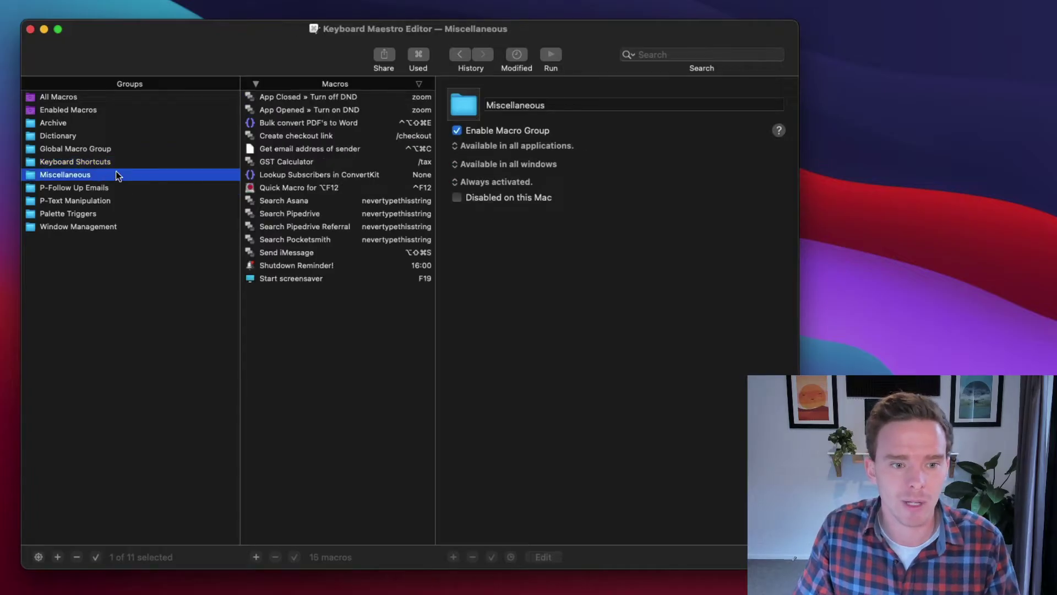
{"action": "left_click", "coordinate": [107, 162]}
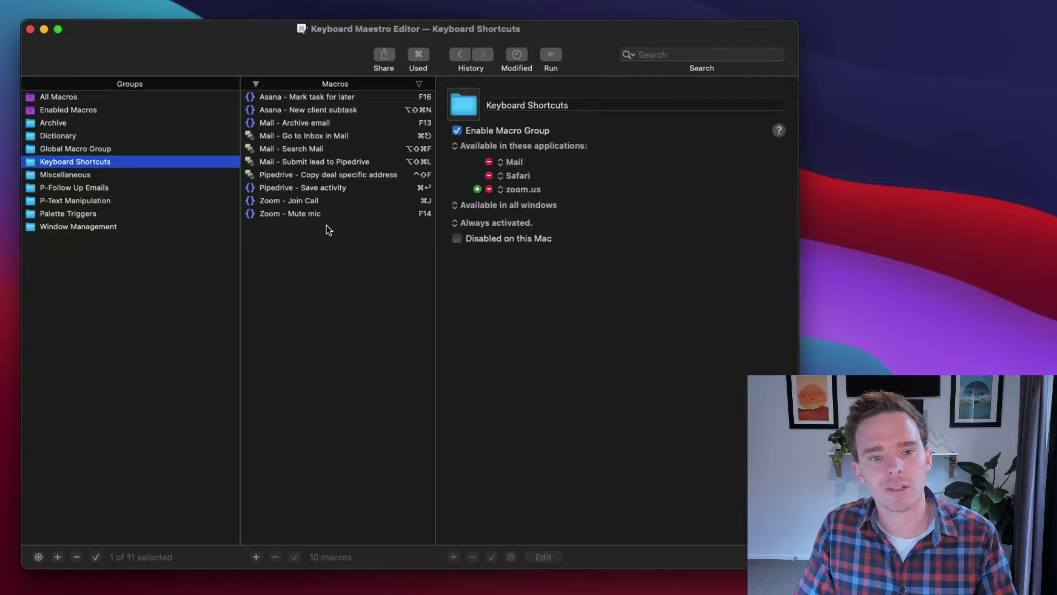
{"action": "left_click", "coordinate": [86, 175]}
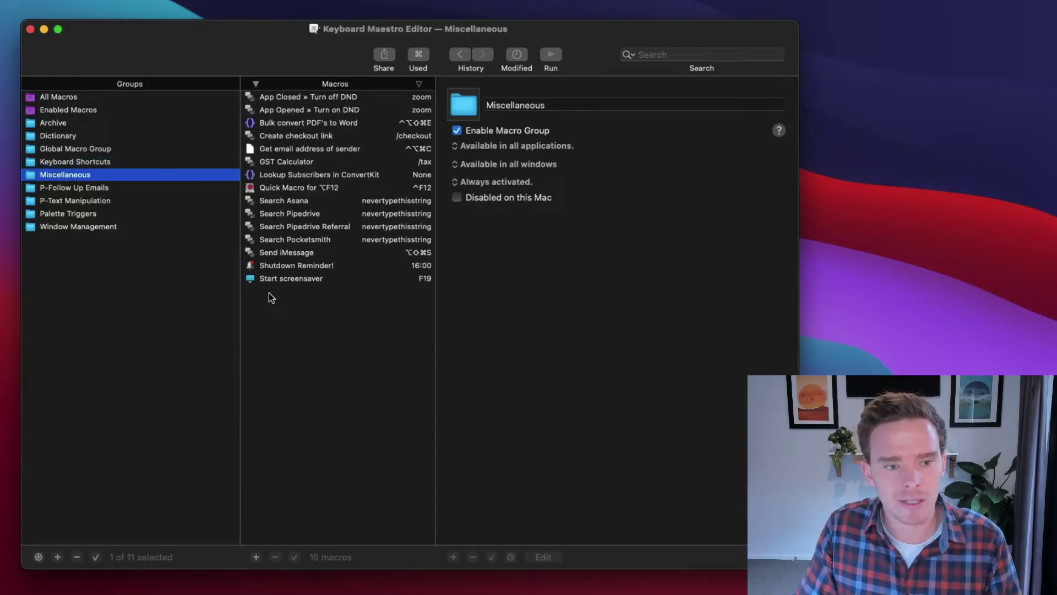
{"action": "left_click", "coordinate": [111, 230]}
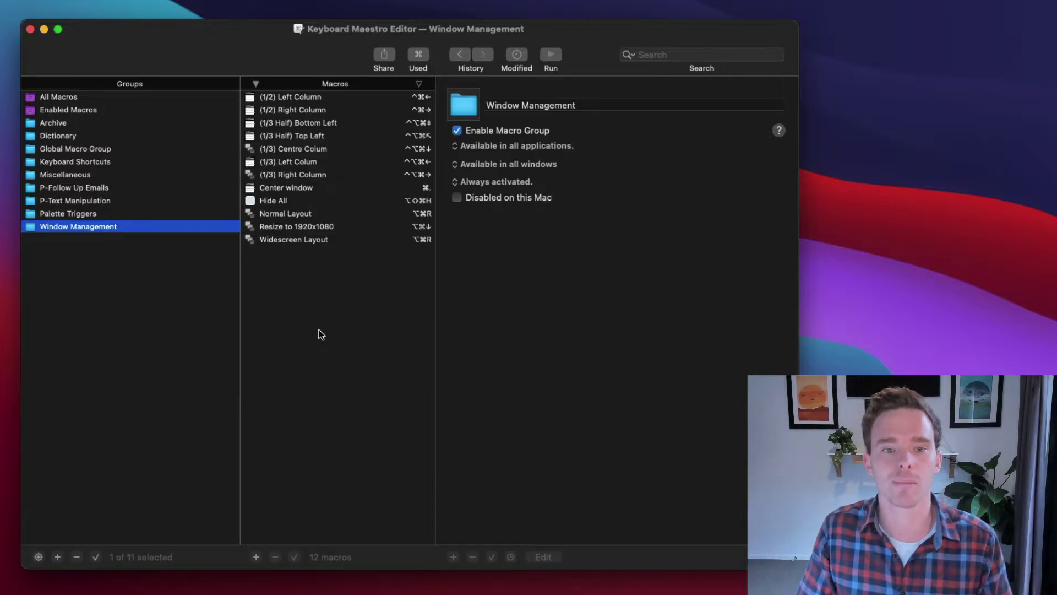
{"action": "left_click", "coordinate": [90, 174]}
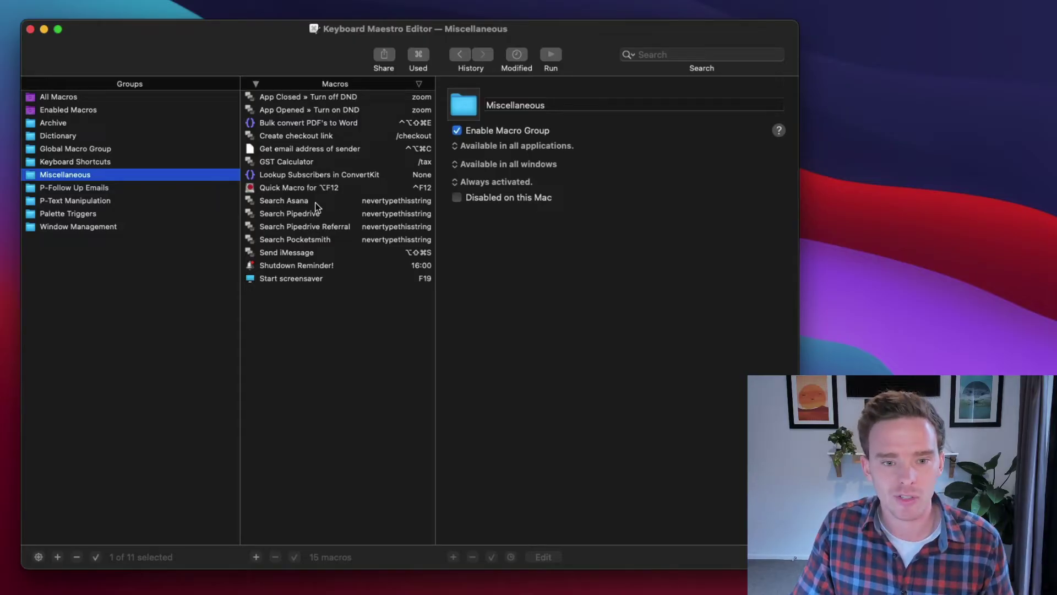
{"action": "left_click", "coordinate": [330, 109]}
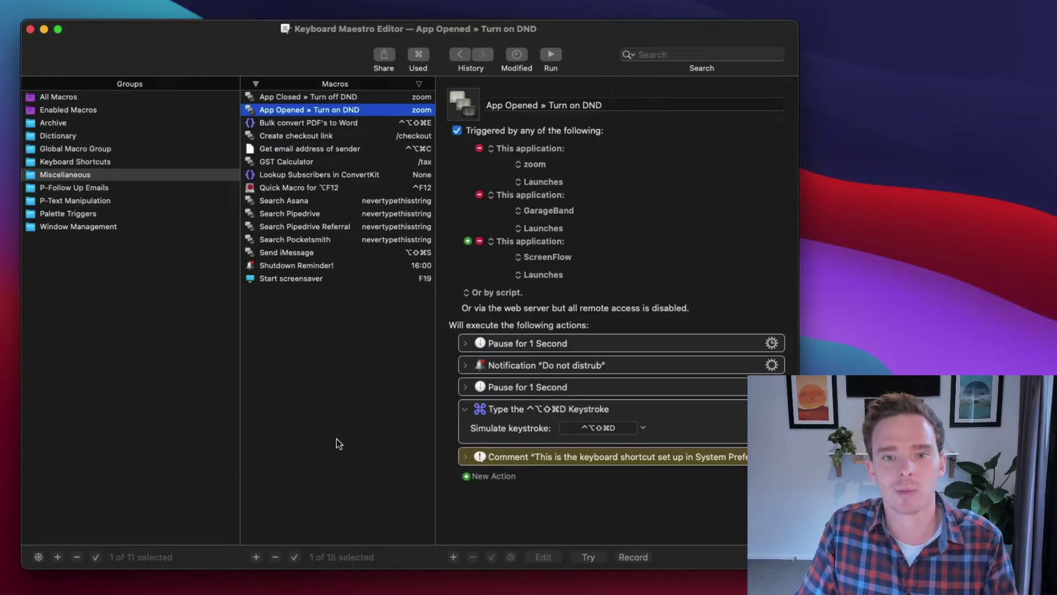
Add a new macro to Miscellaneous and name it 'Test Macros'
{"action": "left_click", "coordinate": [256, 557]}
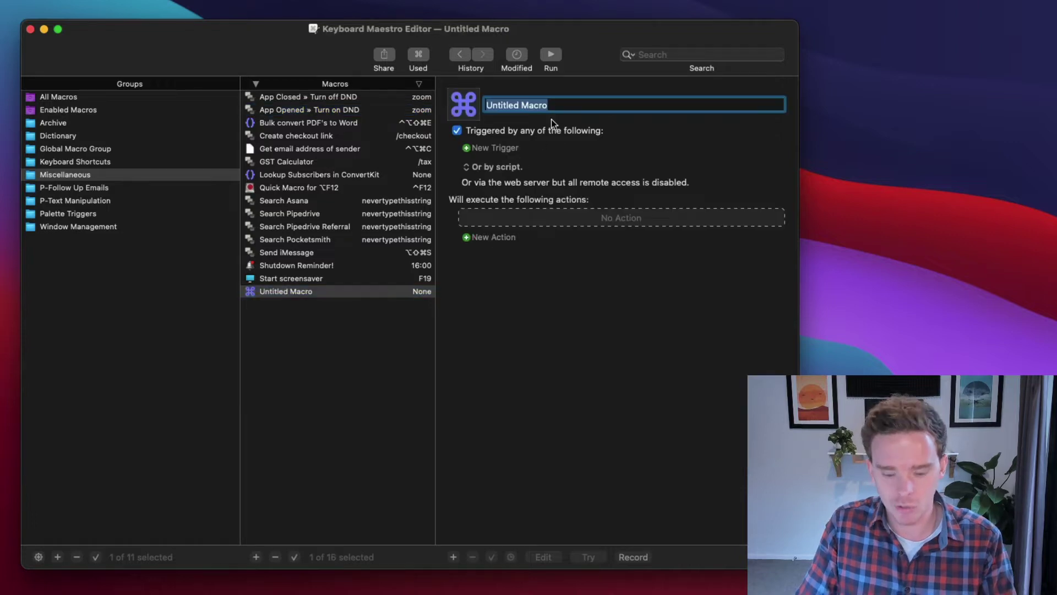
{"action": "type", "text": "Test Macros"}
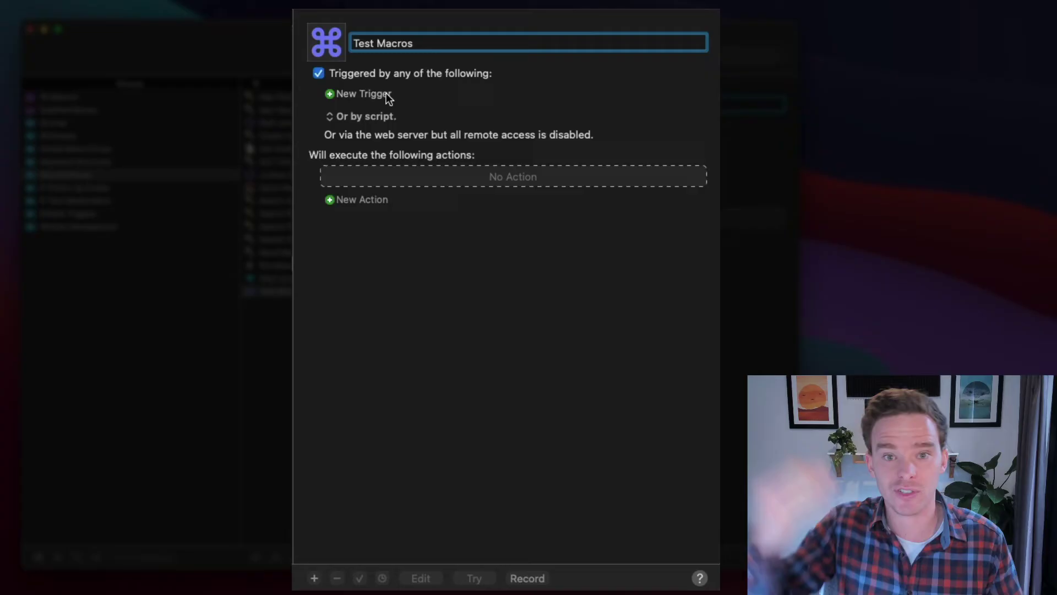
Give Test Macros a Hot Key trigger of ⌥⇧⌘L that fires when pressed
{"action": "left_click", "coordinate": [342, 96]}
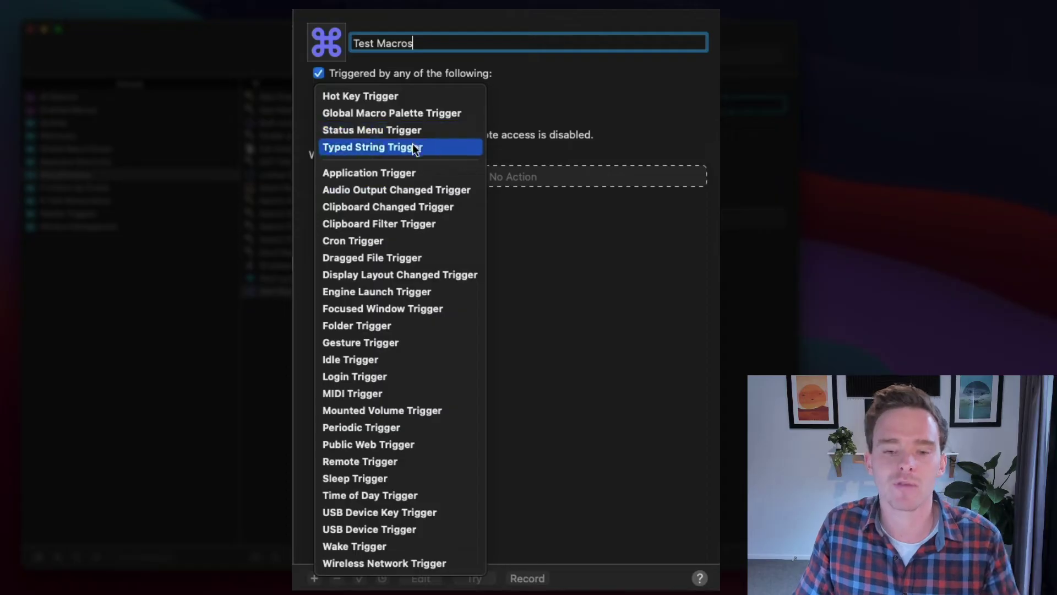
{"action": "left_click", "coordinate": [428, 99]}
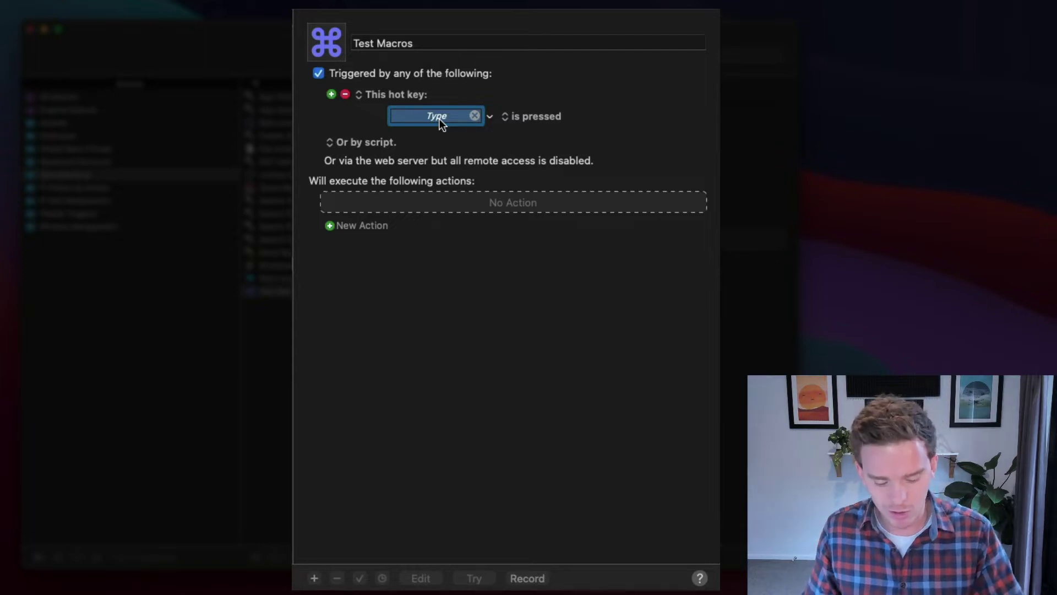
{"action": "key", "text": "alt+shift+super+l"}
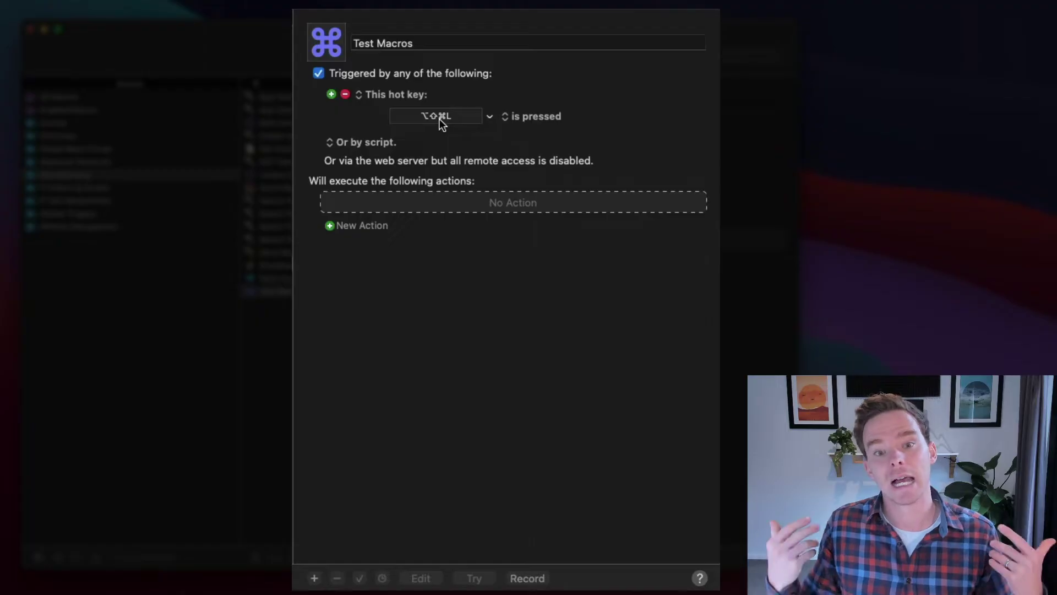
{"action": "left_click", "coordinate": [505, 118]}
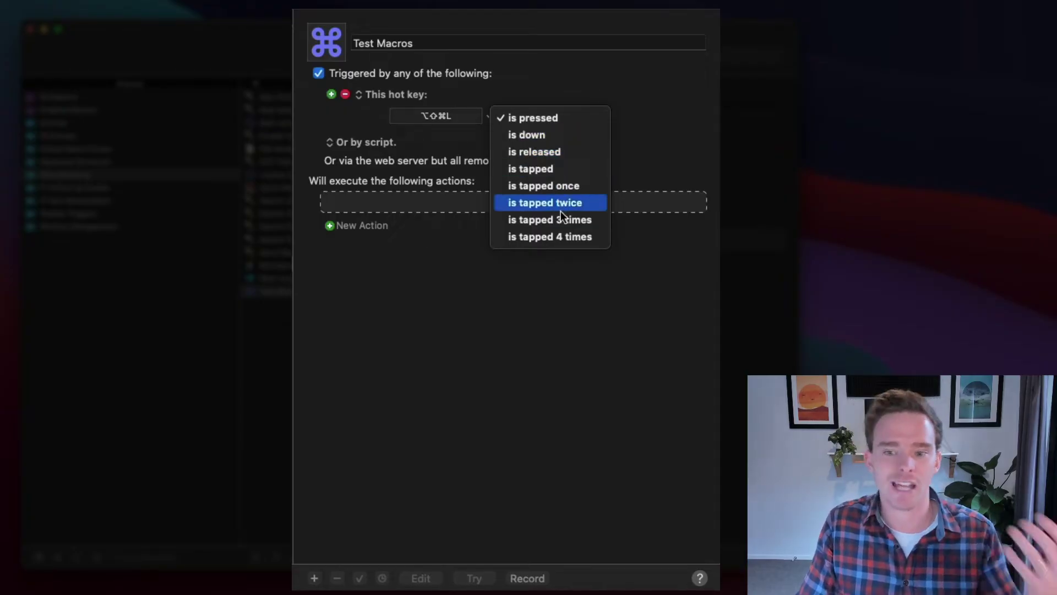
{"action": "left_click", "coordinate": [645, 120]}
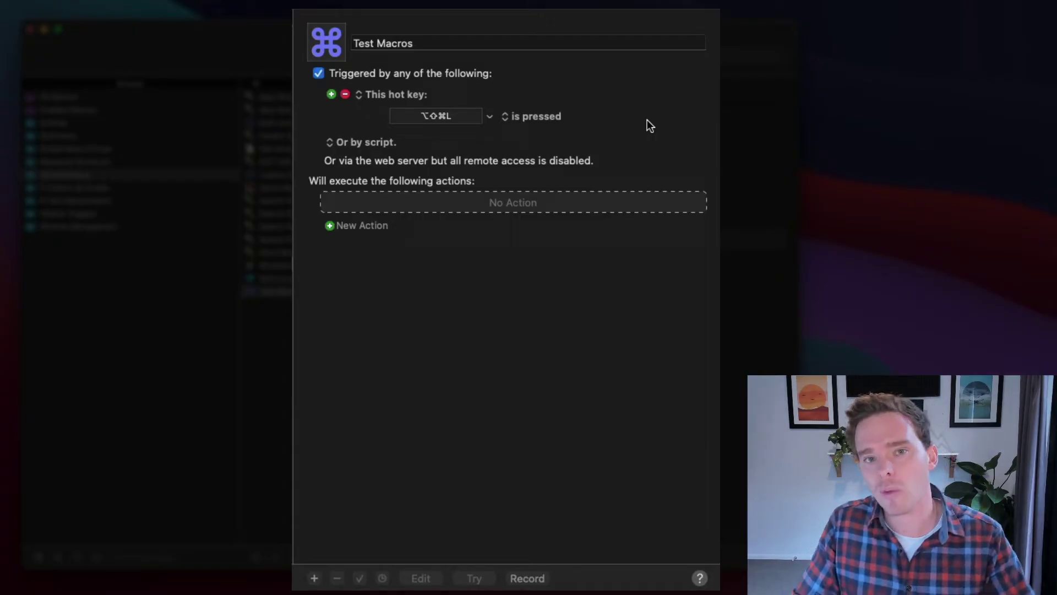
Swap the hot key for an Application trigger that fires when ScreenFlow launches
{"action": "left_click", "coordinate": [348, 93]}
{"action": "left_click", "coordinate": [332, 98]}
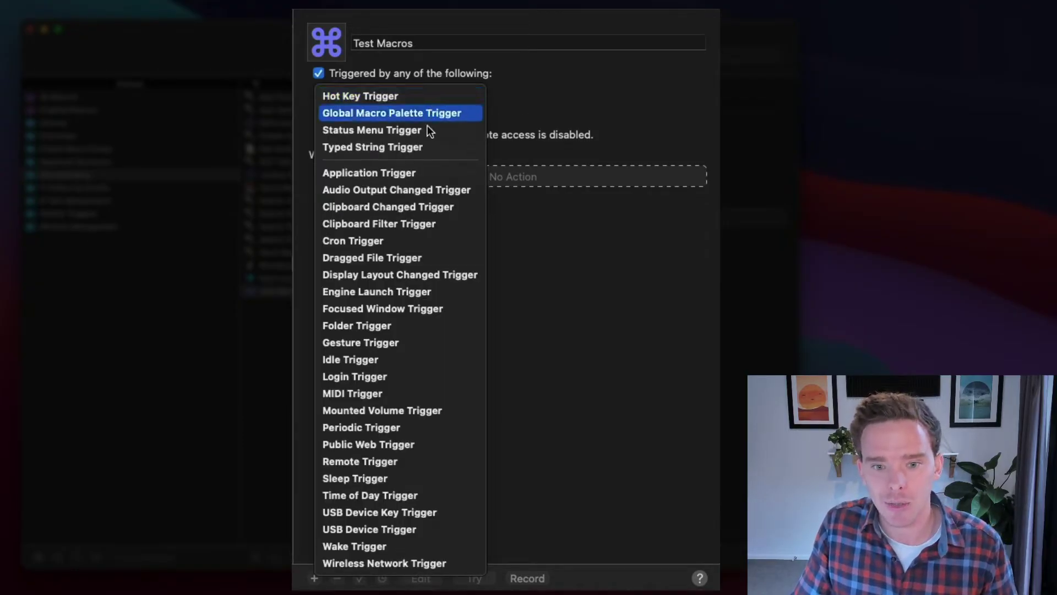
{"action": "left_click", "coordinate": [384, 172]}
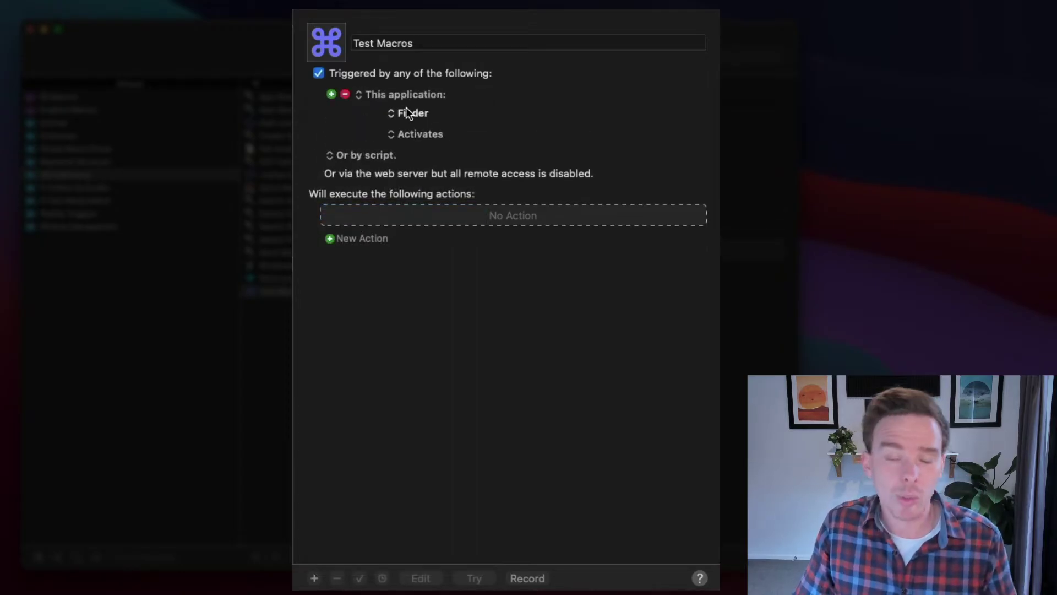
{"action": "left_click", "coordinate": [407, 113]}
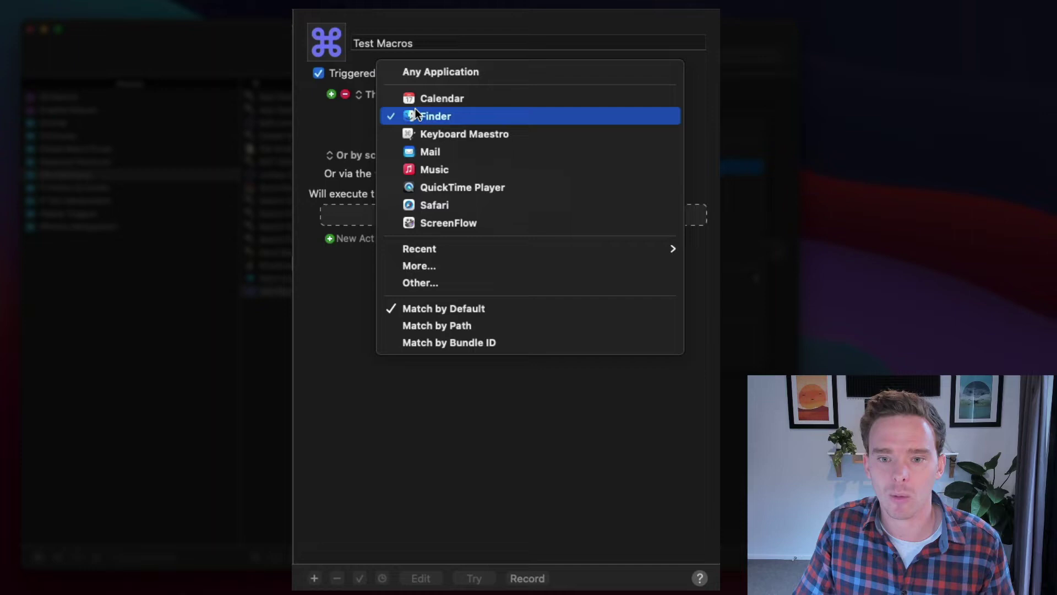
{"action": "left_click", "coordinate": [446, 226]}
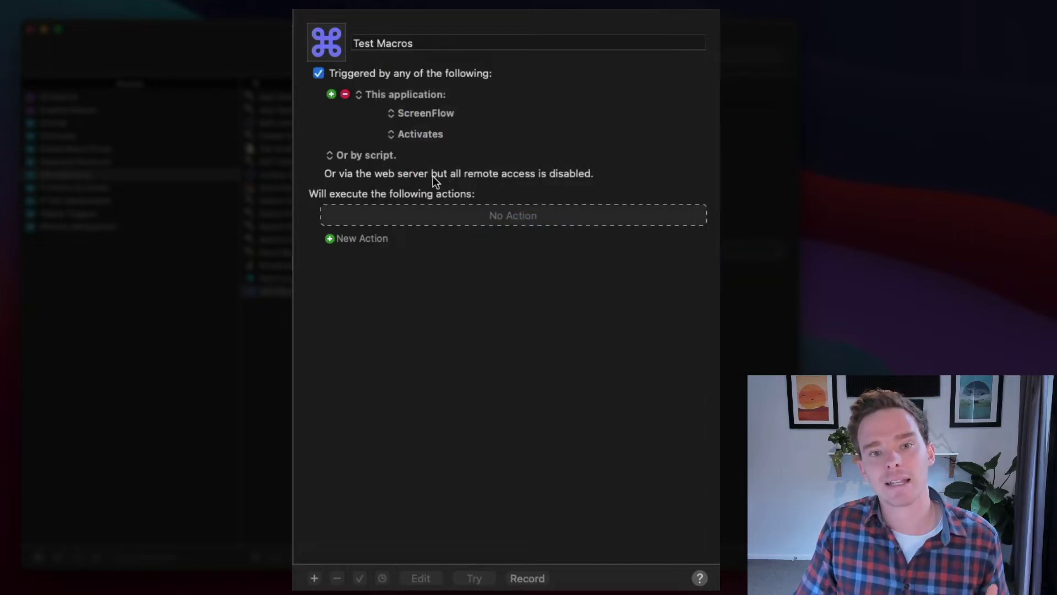
{"action": "left_click", "coordinate": [418, 135]}
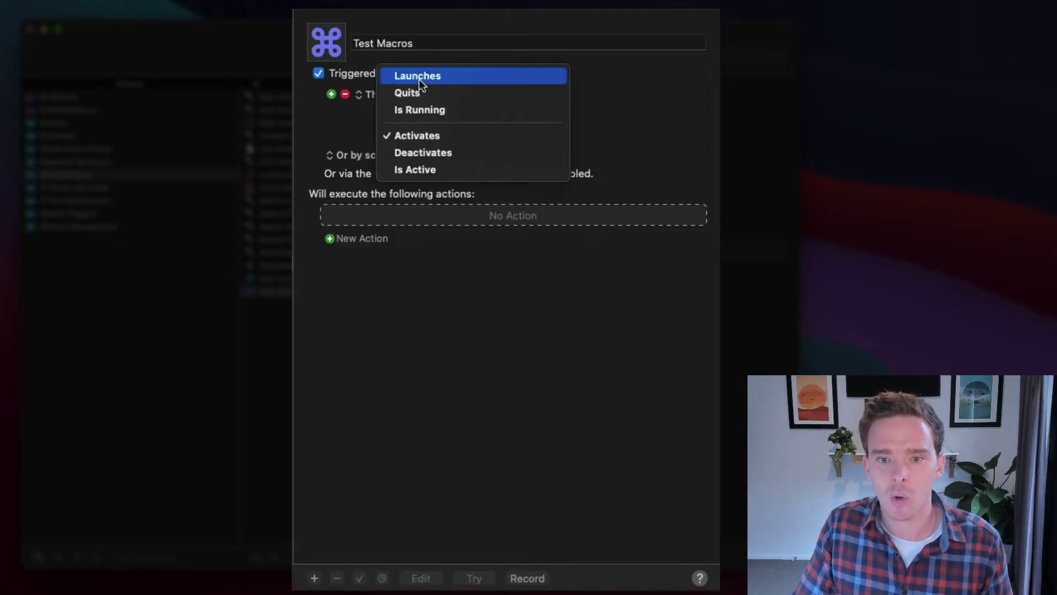
{"action": "left_click", "coordinate": [419, 76]}
{"action": "left_click", "coordinate": [425, 132]}
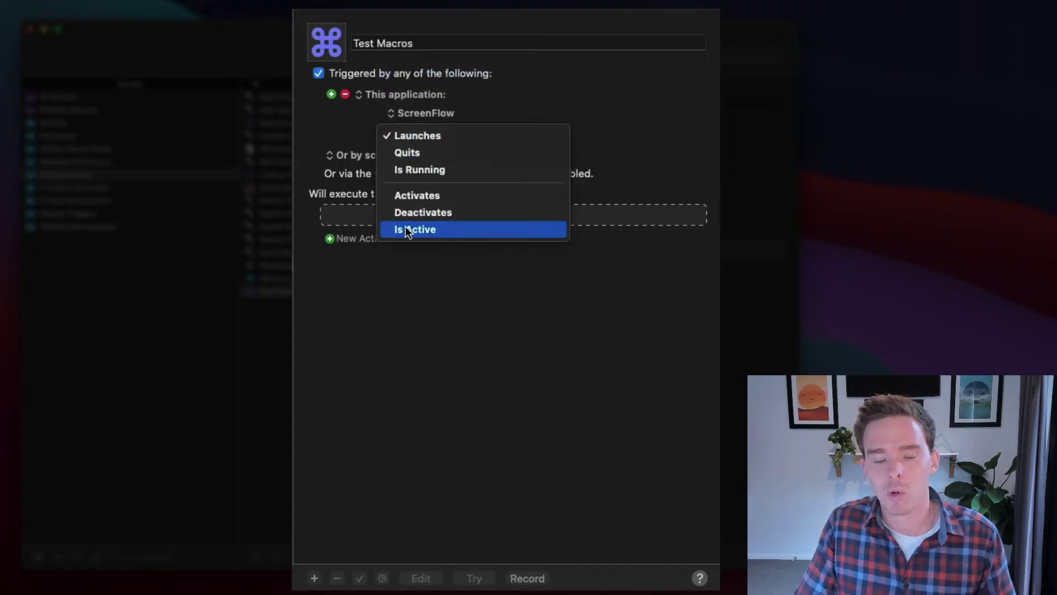
{"action": "left_click", "coordinate": [352, 128]}
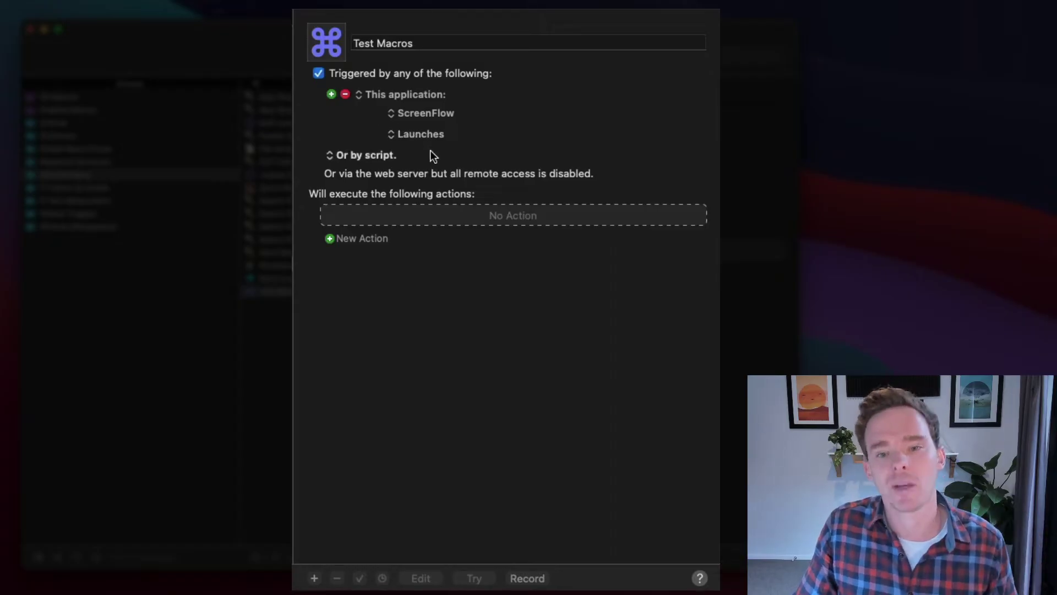
Swap in a Time of Day trigger at 4:00 PM with Saturday and Sunday deselected
{"action": "left_click", "coordinate": [345, 93]}
{"action": "left_click", "coordinate": [331, 95]}
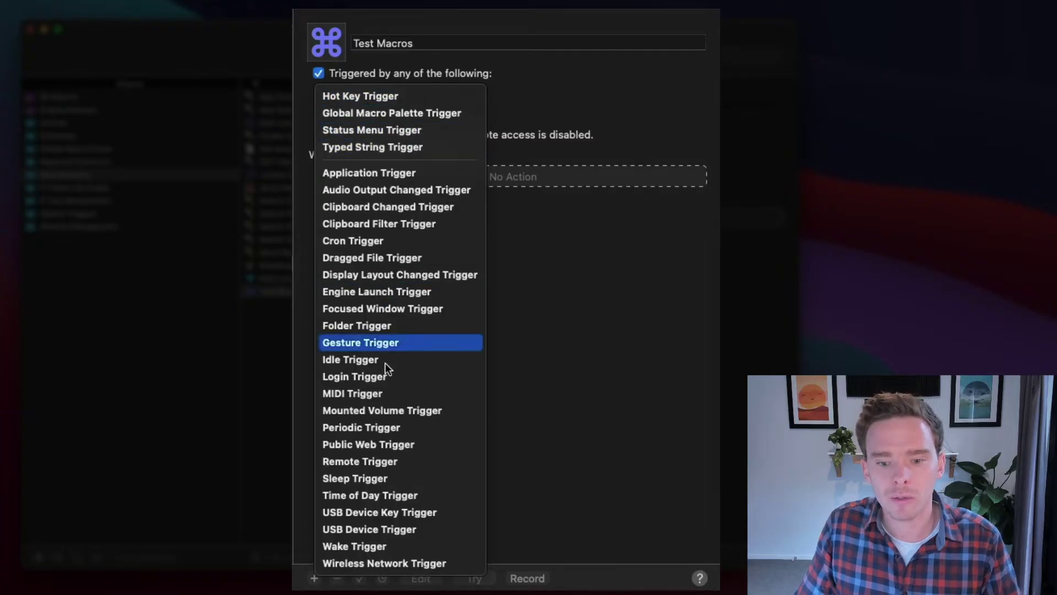
{"action": "left_click", "coordinate": [417, 490]}
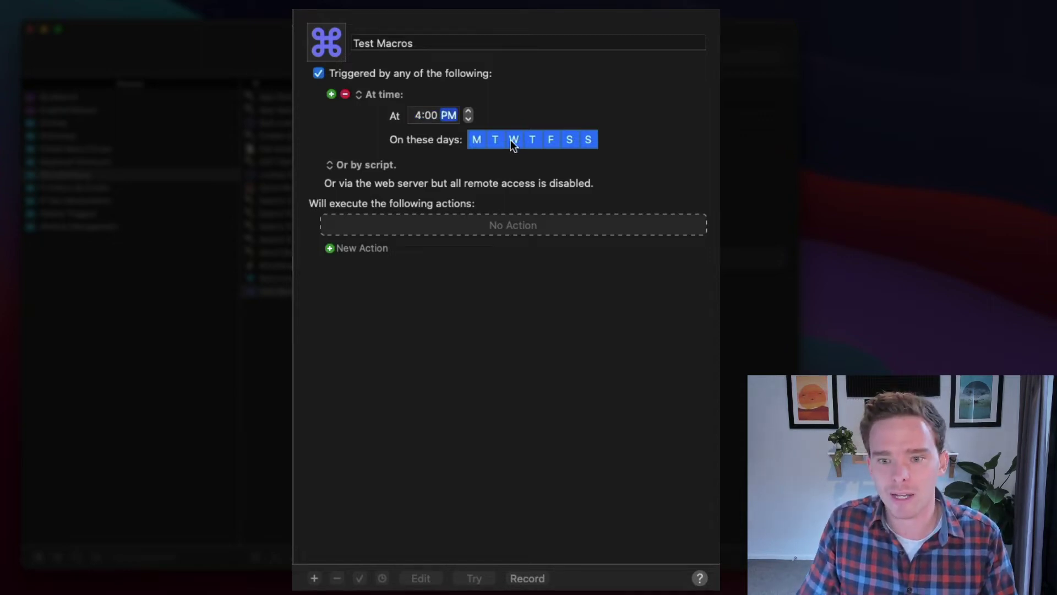
{"action": "left_click", "coordinate": [568, 140]}
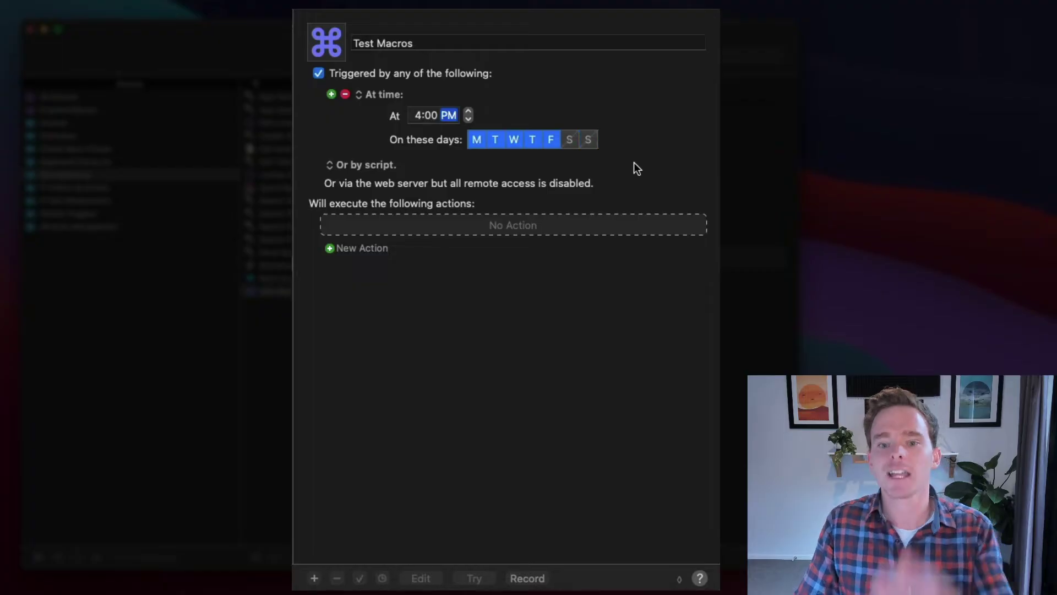
{"action": "left_click", "coordinate": [595, 139]}
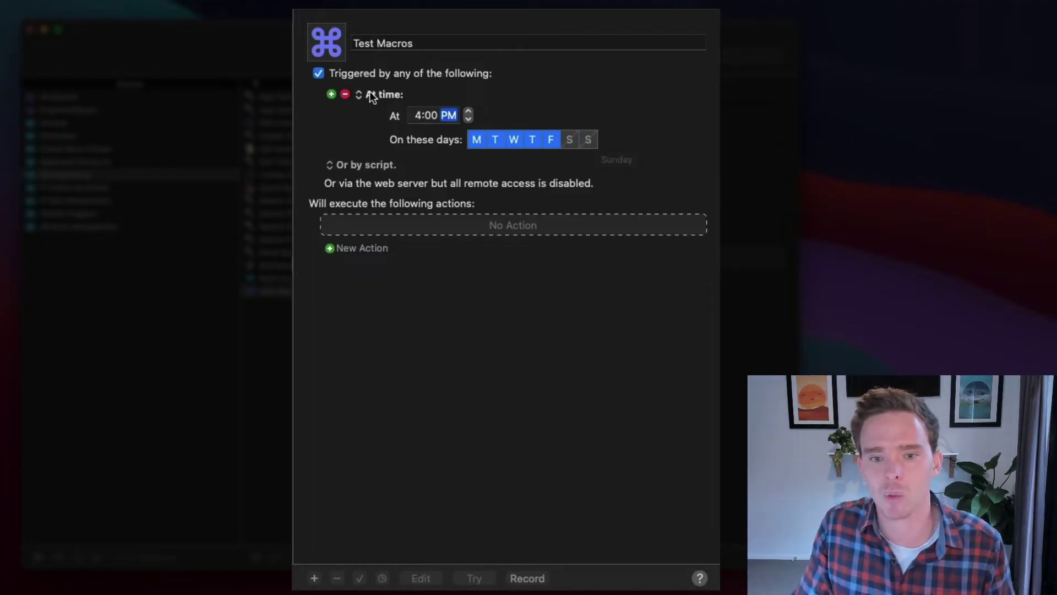
Replace the time trigger with a Wireless Network trigger, after briefly trying a USB Device trigger
{"action": "left_click", "coordinate": [342, 94]}
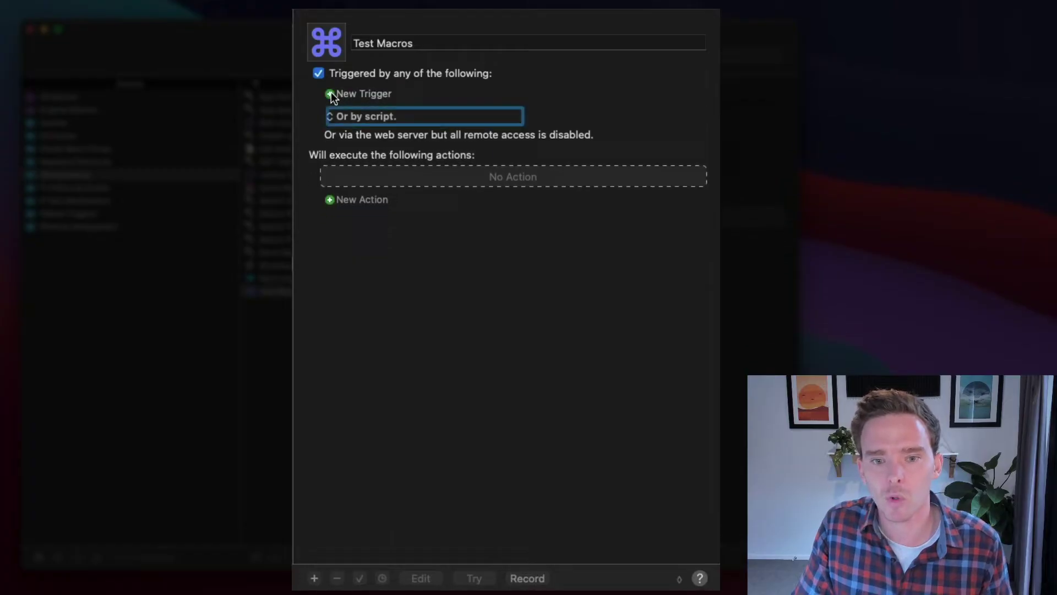
{"action": "left_click", "coordinate": [355, 94]}
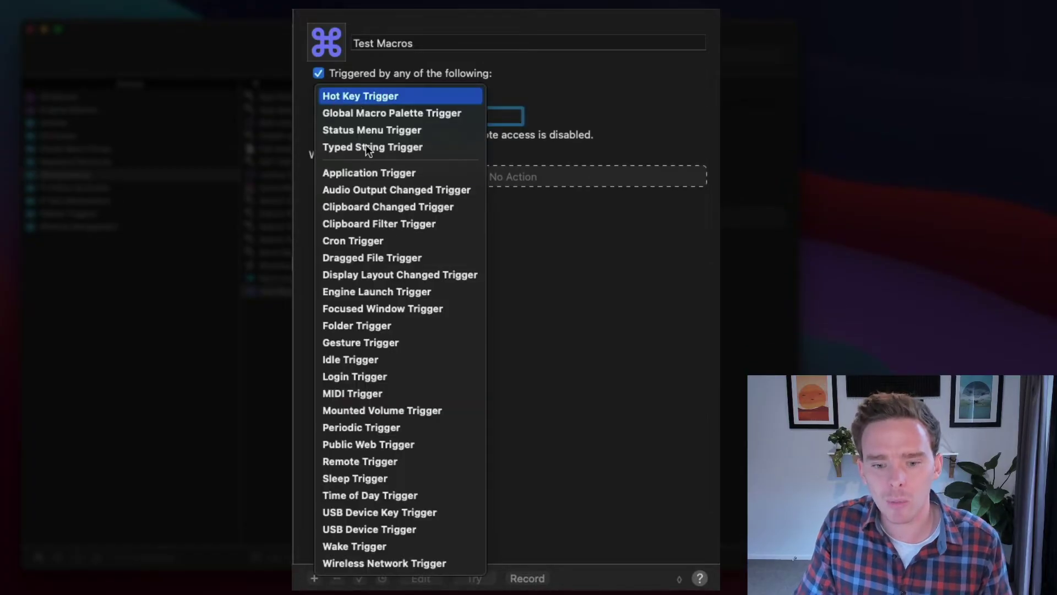
{"action": "left_click", "coordinate": [429, 528]}
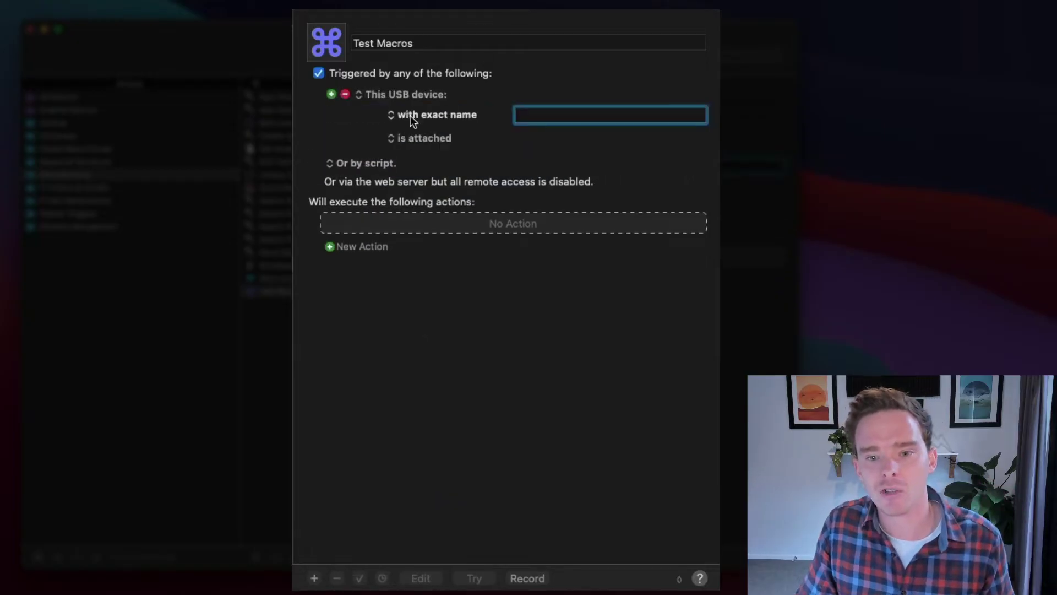
{"action": "left_click", "coordinate": [343, 94]}
{"action": "left_click", "coordinate": [333, 91]}
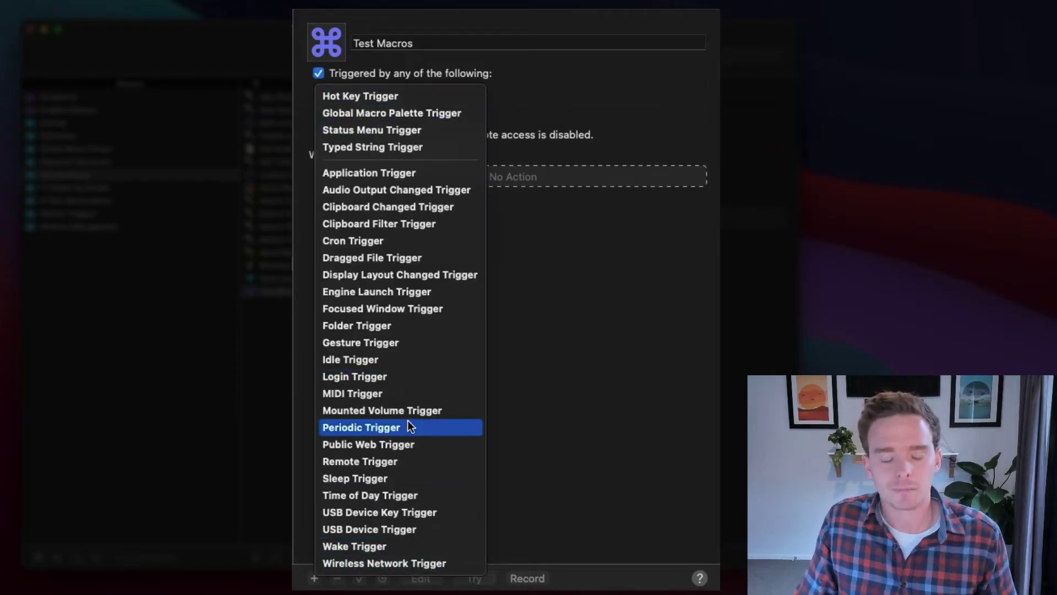
{"action": "left_click", "coordinate": [416, 564]}
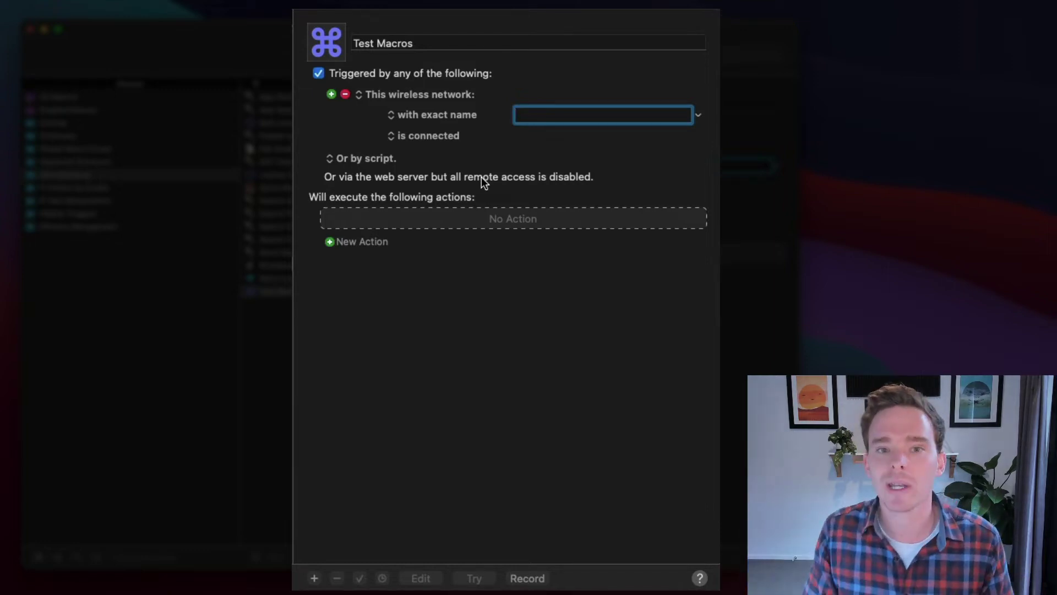
{"action": "left_click", "coordinate": [331, 94]}
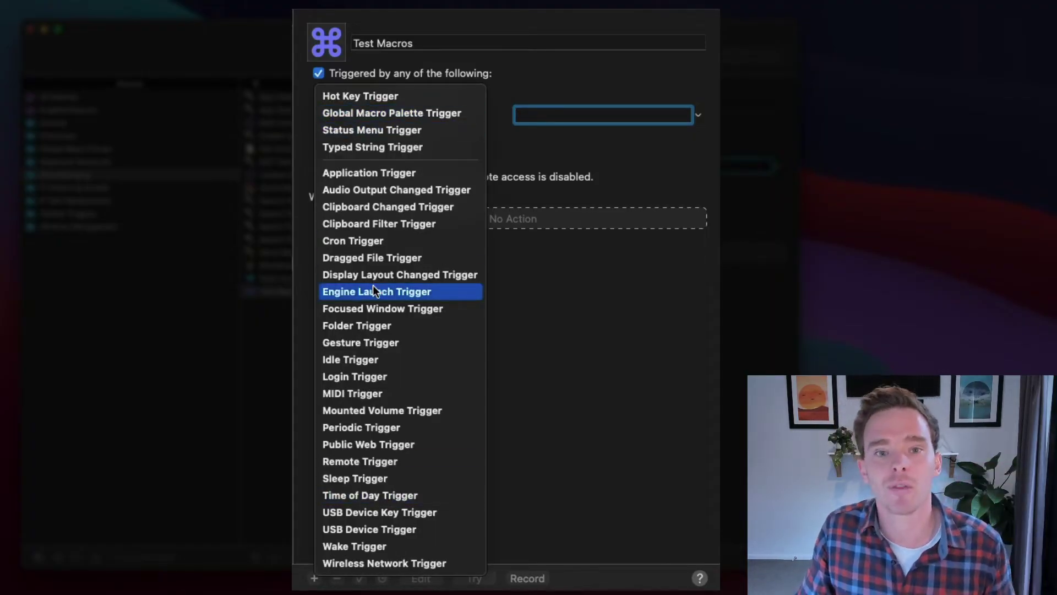
{"action": "left_click", "coordinate": [559, 354]}
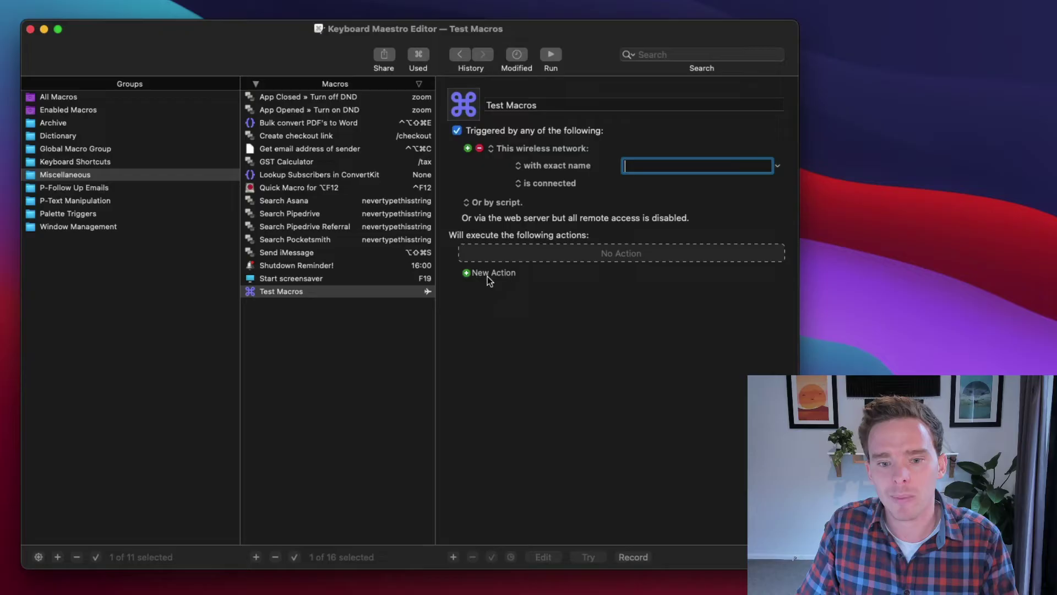
Add an Activate Safari action with all windows, reopen initial windows, and leave it at the front
{"action": "left_click", "coordinate": [511, 274]}
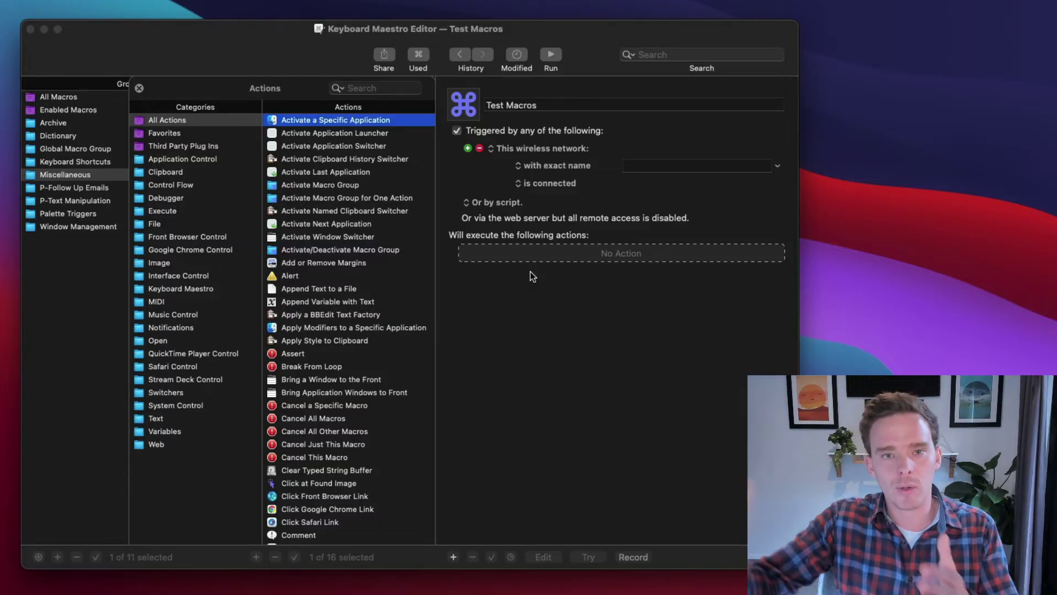
{"action": "key", "text": "super+f"}
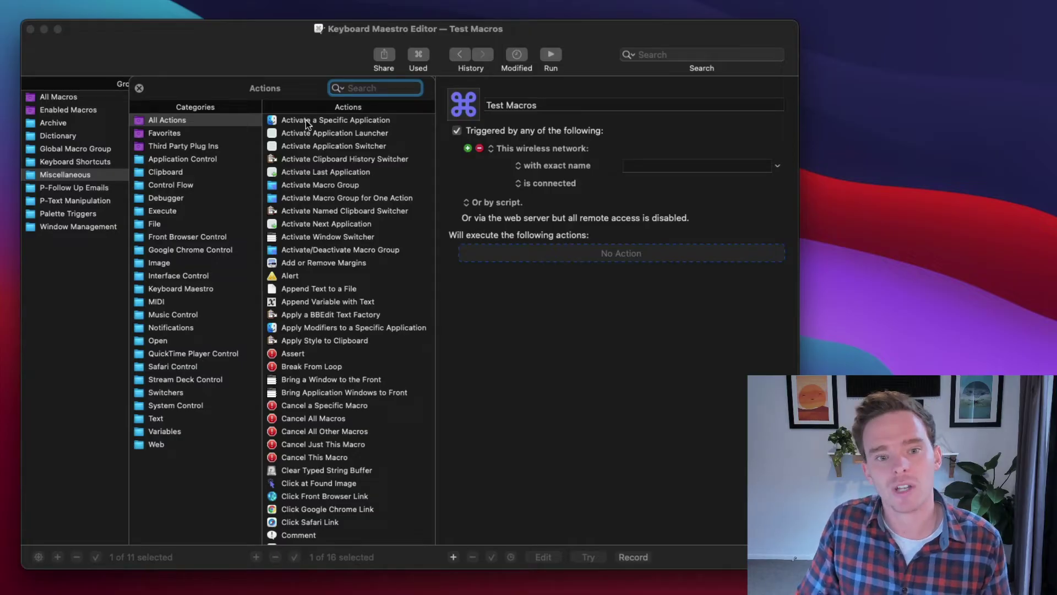
{"action": "left_click_drag", "start_coordinate": [332, 120], "coordinate": [550, 249]}
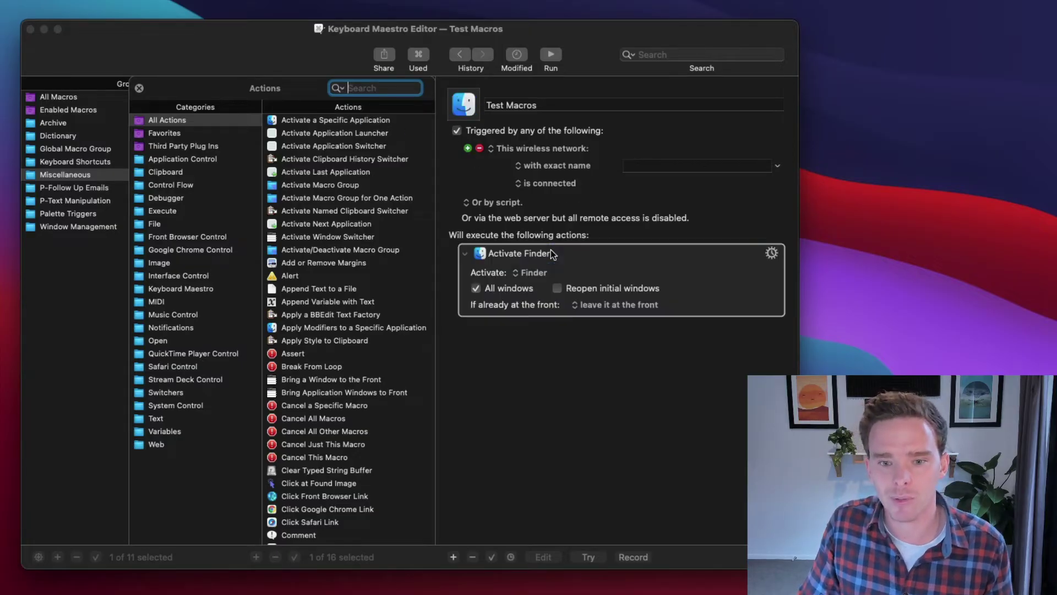
{"action": "left_click", "coordinate": [523, 275]}
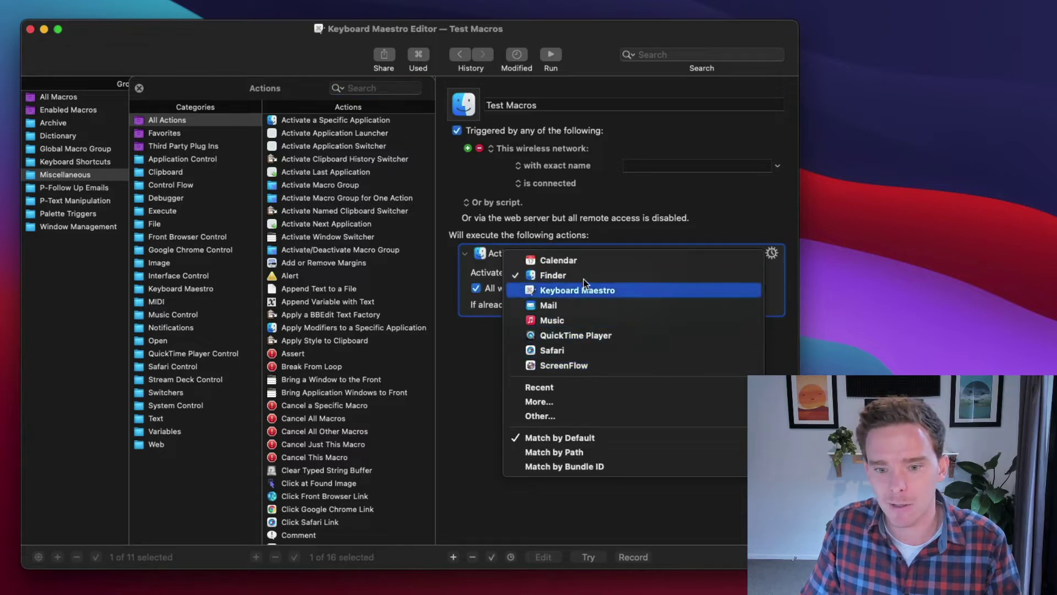
{"action": "left_click", "coordinate": [545, 350]}
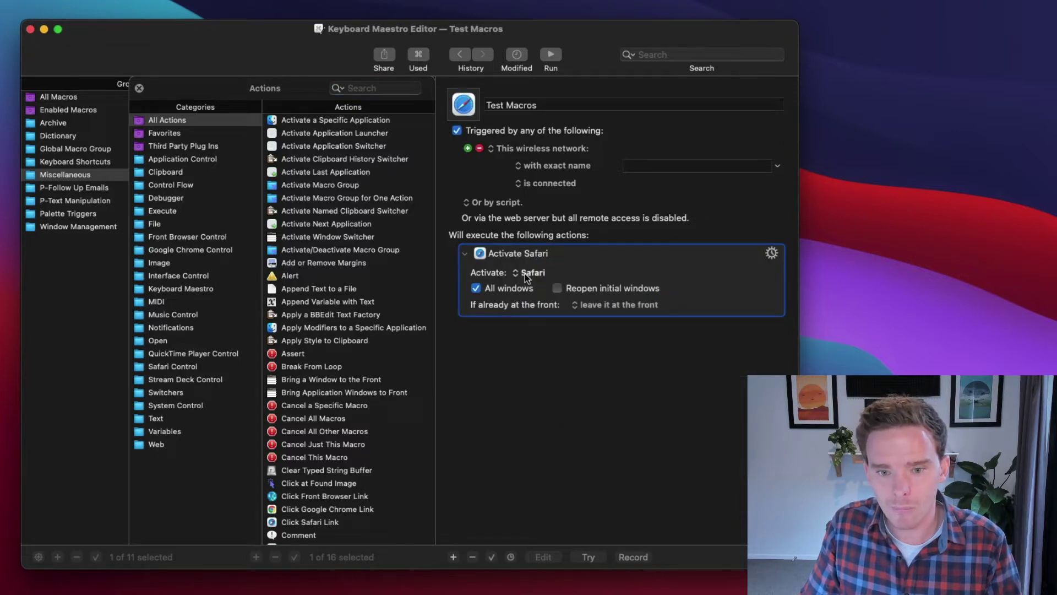
{"action": "left_click", "coordinate": [524, 274]}
{"action": "left_click", "coordinate": [497, 292]}
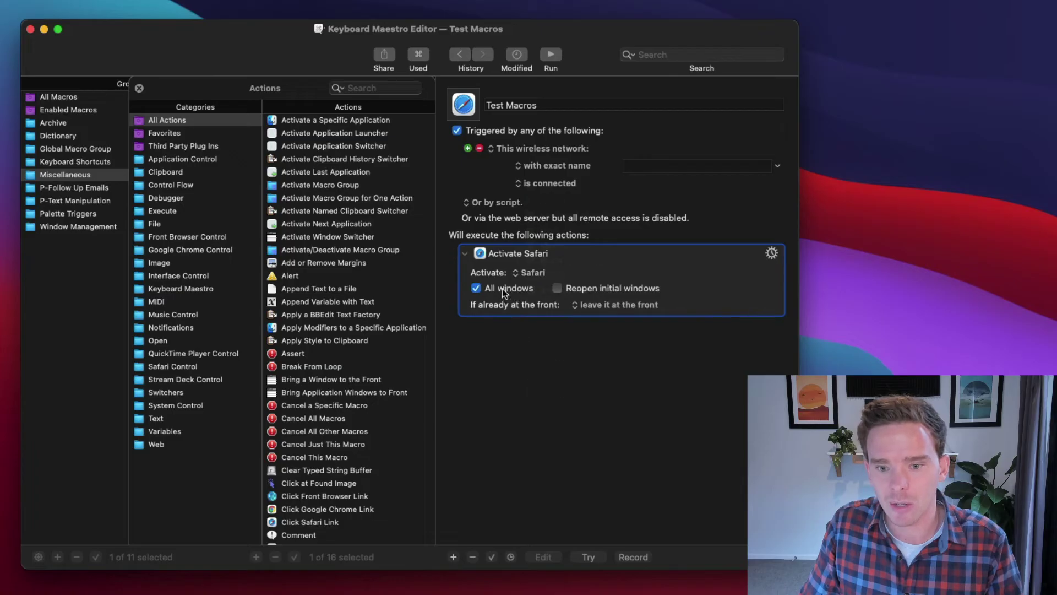
{"action": "left_click", "coordinate": [593, 288]}
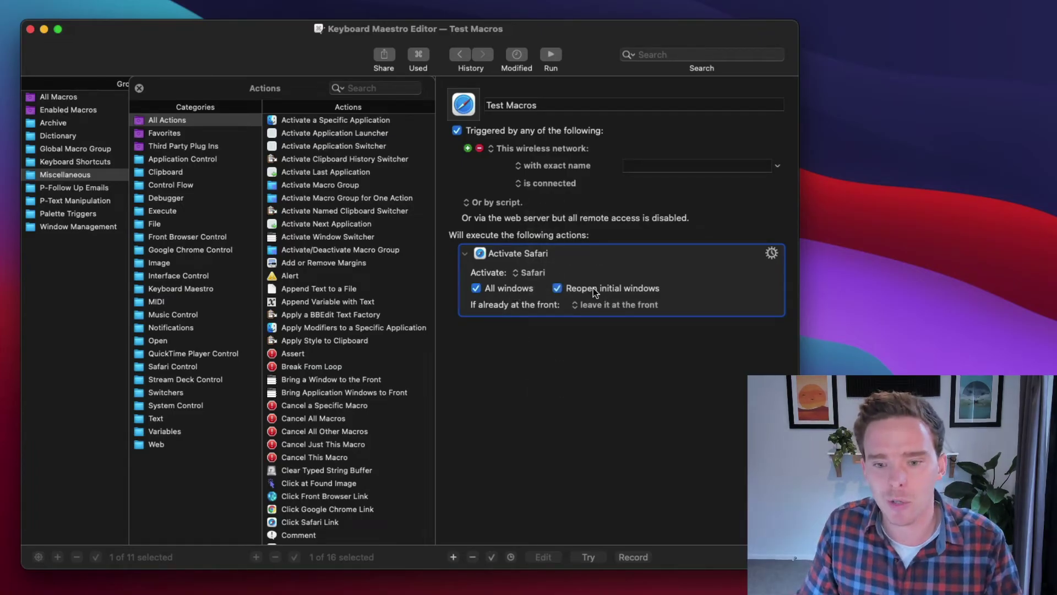
{"action": "left_click", "coordinate": [577, 306]}
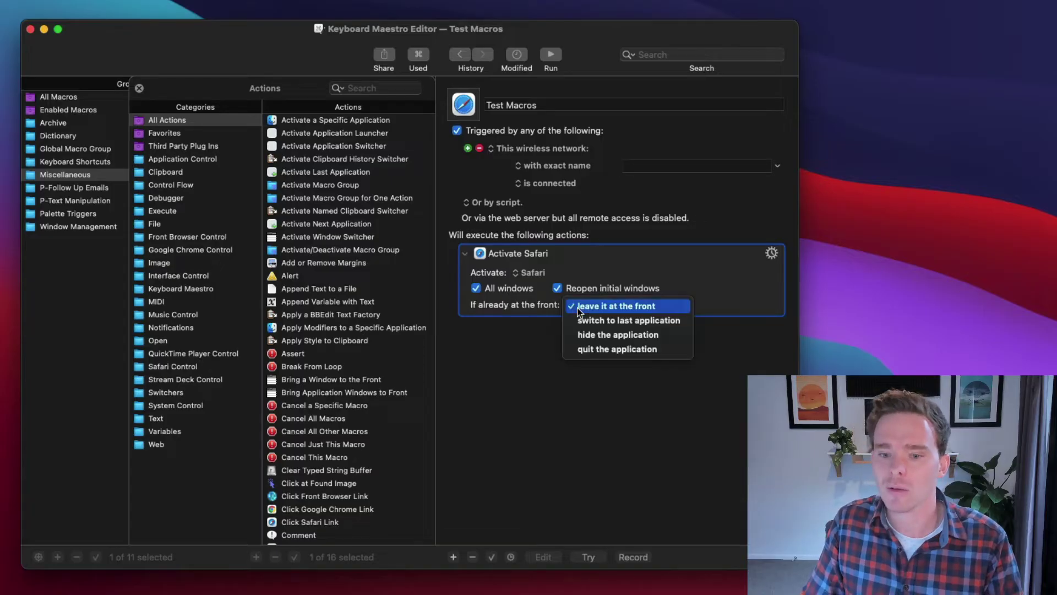
{"action": "left_click", "coordinate": [585, 306]}
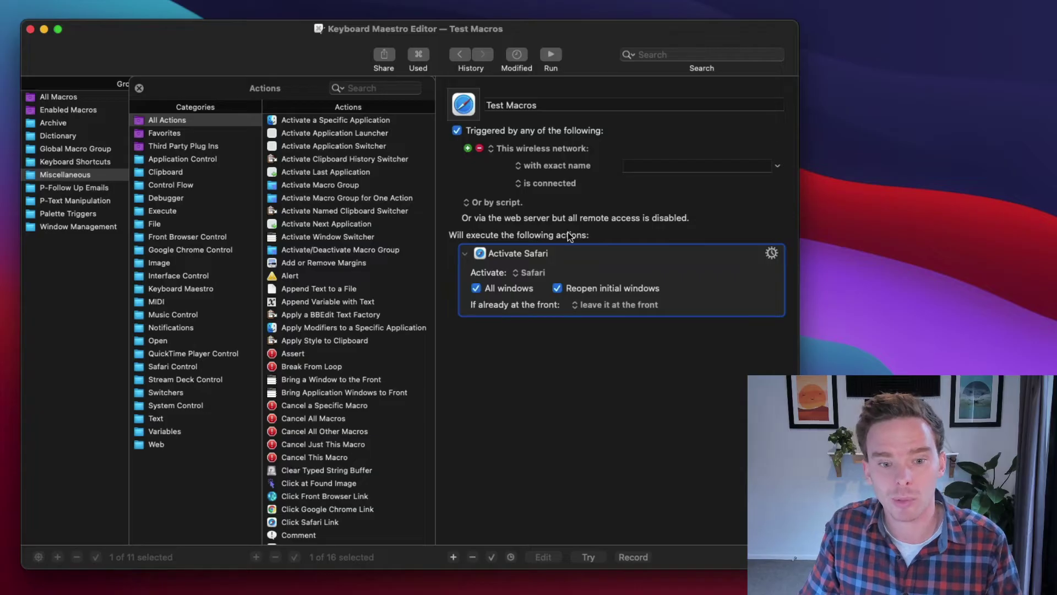
Add a 'window' search result, Move and Resize, set to the Top Half preset of the main screen
{"action": "left_click", "coordinate": [380, 88]}
{"action": "type", "text": "window"}
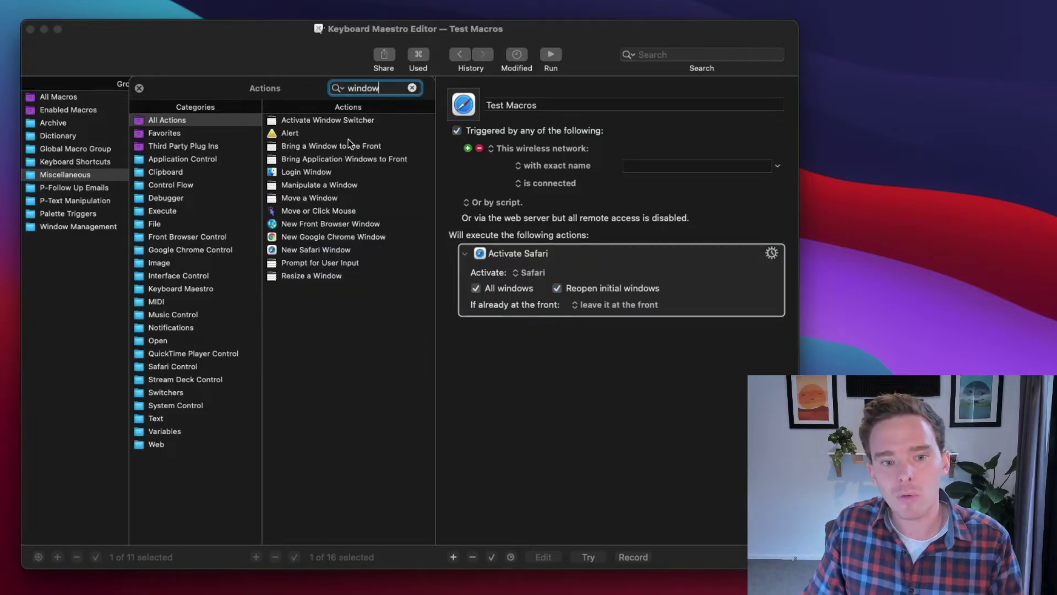
{"action": "left_click_drag", "start_coordinate": [321, 194], "coordinate": [548, 323]}
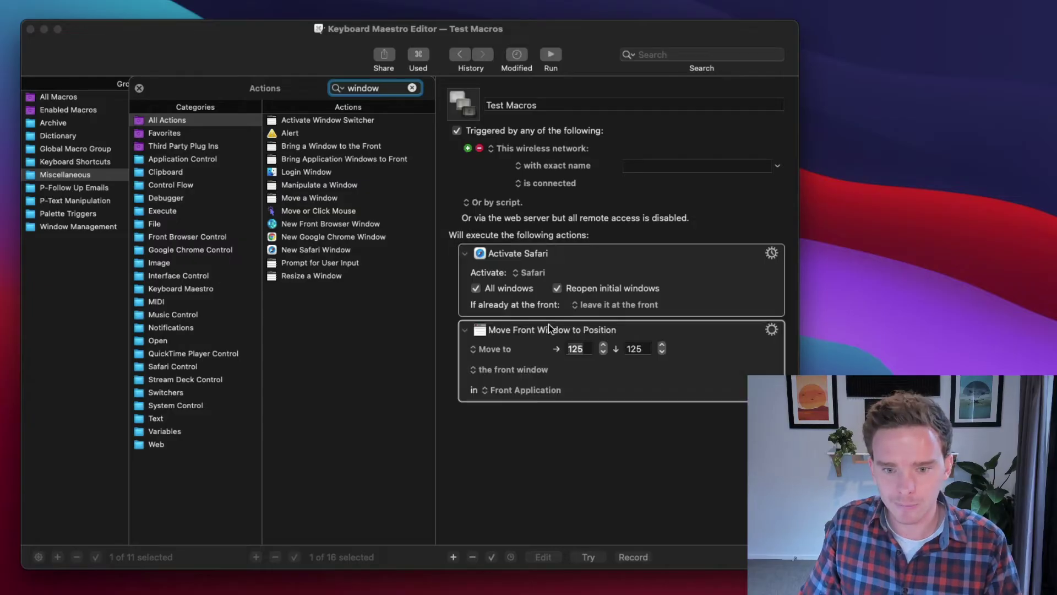
{"action": "left_click", "coordinate": [488, 349]}
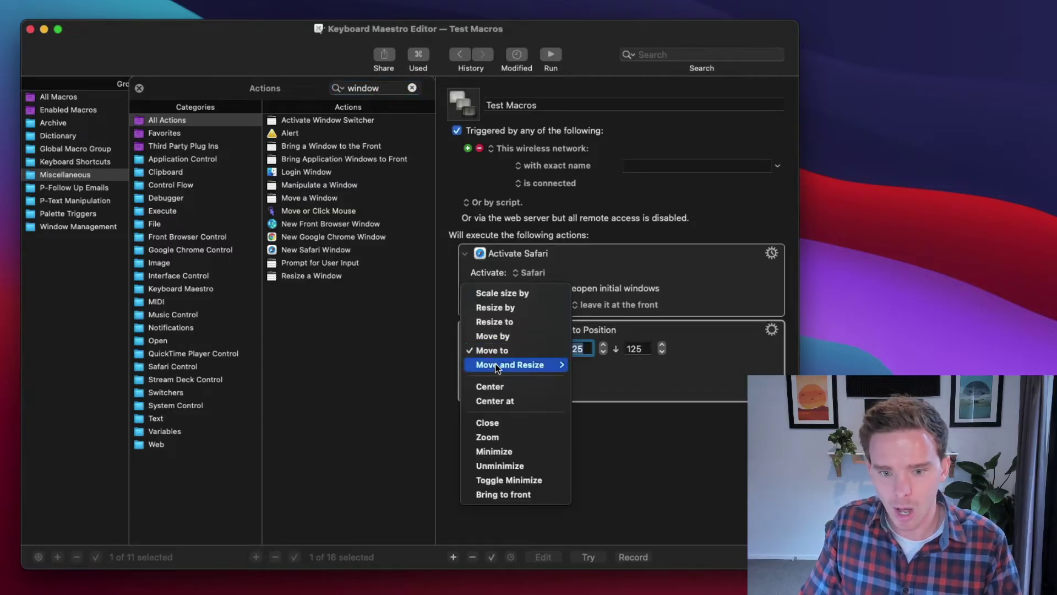
{"action": "mouse_move", "coordinate": [523, 365]}
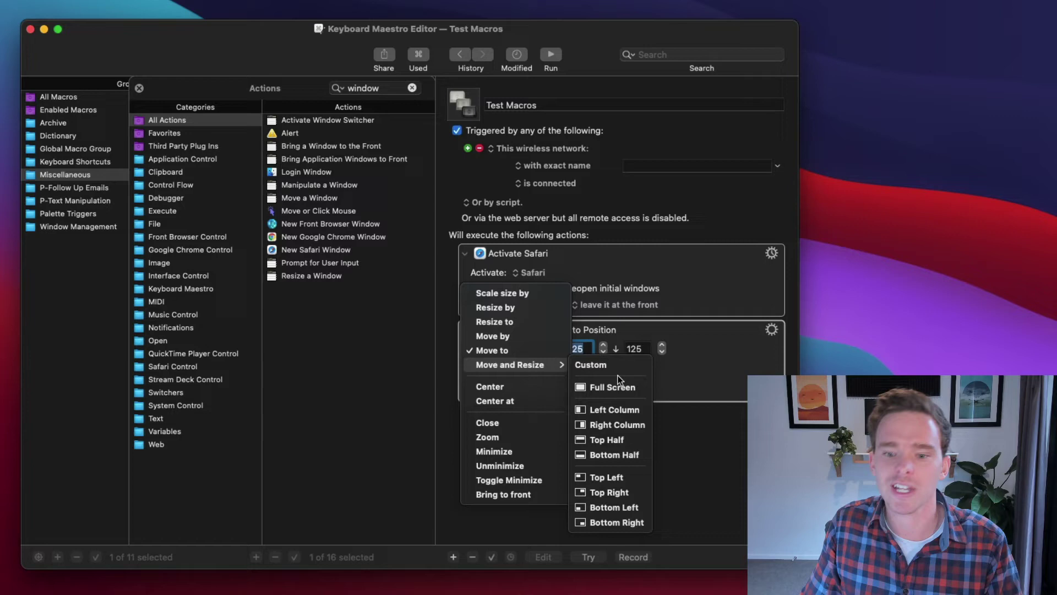
{"action": "left_click", "coordinate": [629, 414]}
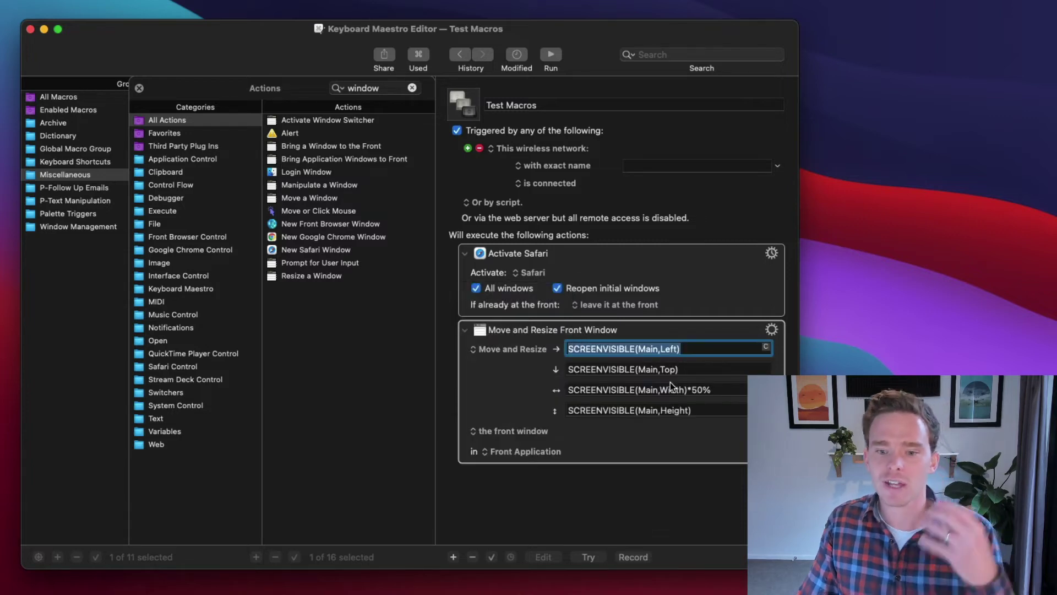
{"action": "left_click", "coordinate": [536, 348]}
{"action": "mouse_move", "coordinate": [539, 350]}
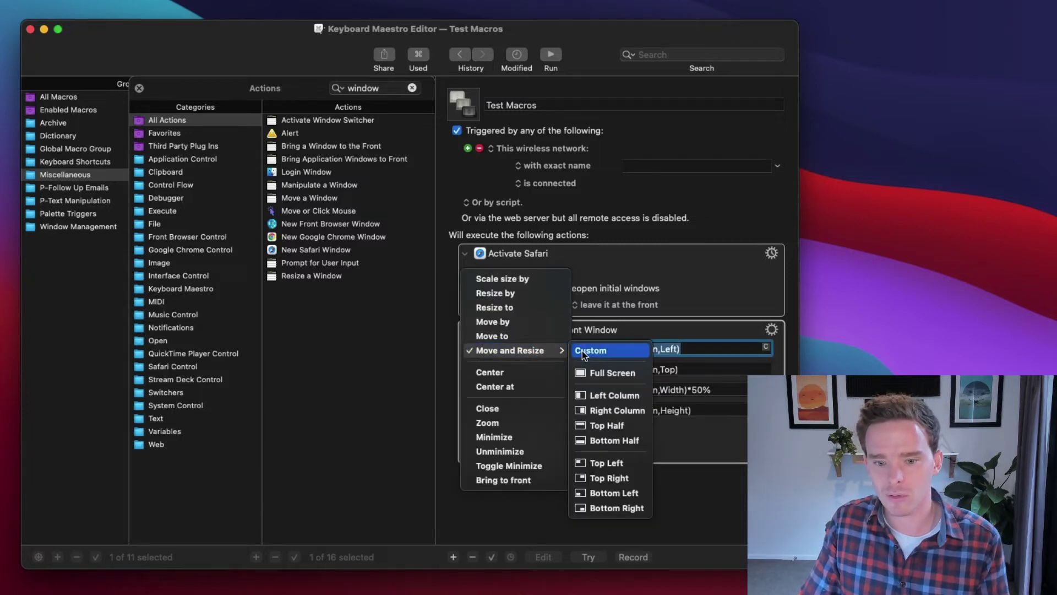
{"action": "left_click", "coordinate": [614, 426]}
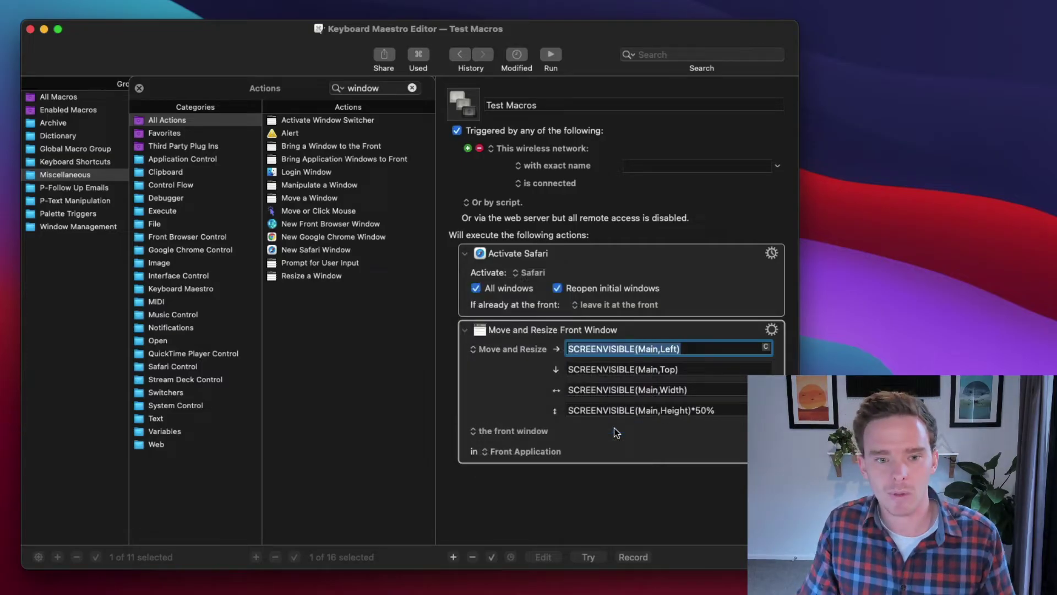
Add a Move or Click Mouse action: Shift-left-click at 0,0 from the front window's top-left
{"action": "key", "text": "super+f"}
{"action": "type", "text": "move"}
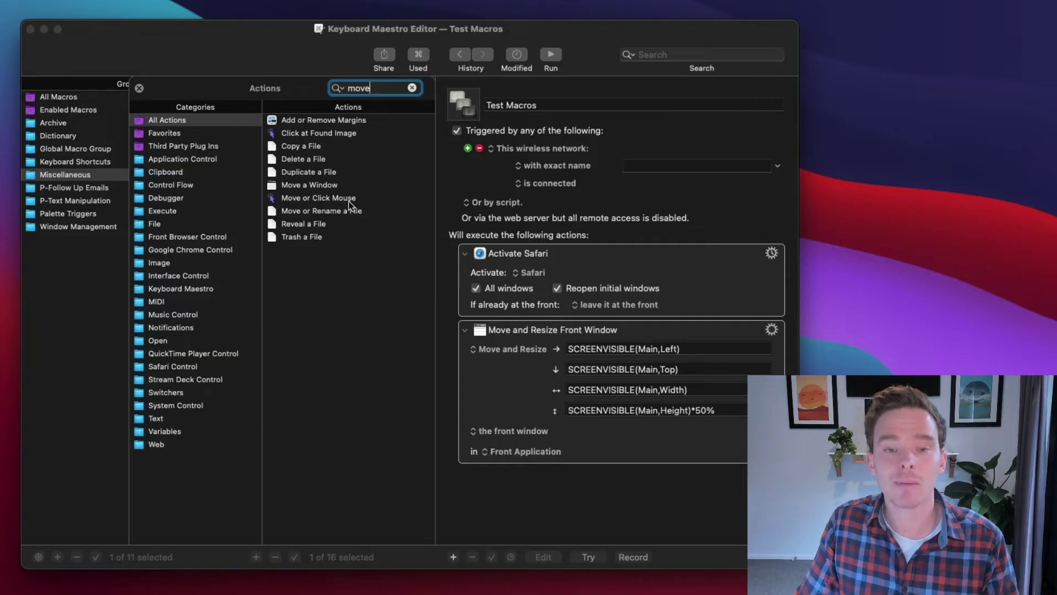
{"action": "left_click_drag", "start_coordinate": [348, 202], "coordinate": [594, 467]}
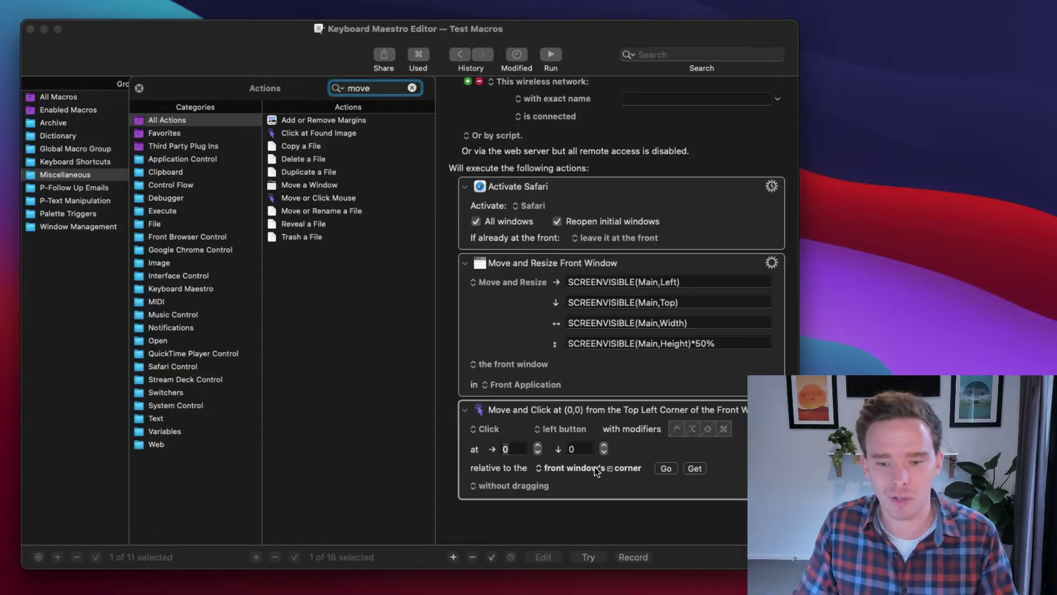
{"action": "scroll", "coordinate": [579, 411], "scroll_direction": "down", "scroll_amount": 1}
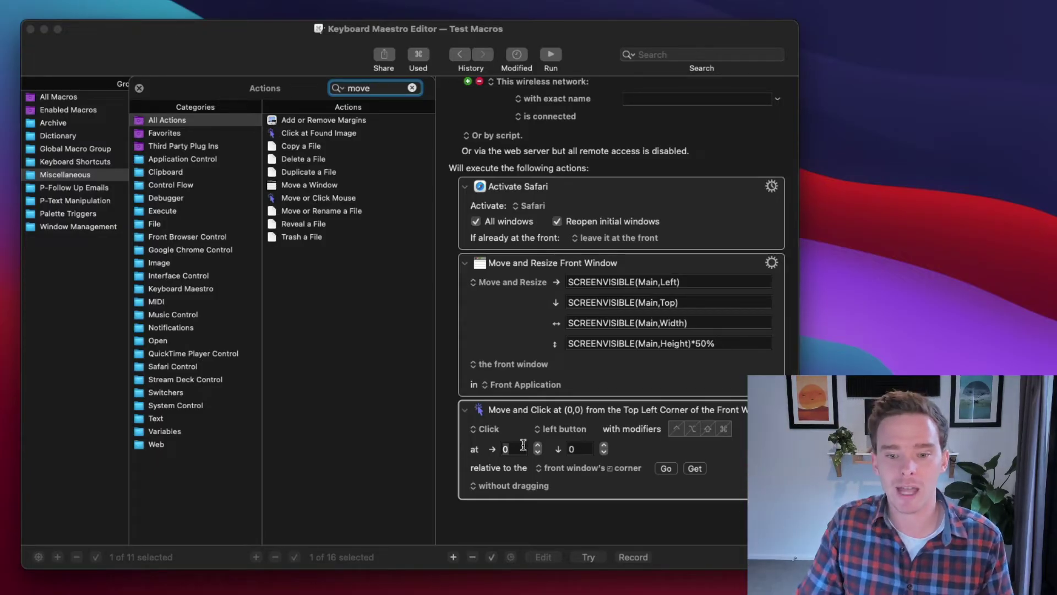
{"action": "left_click", "coordinate": [485, 429]}
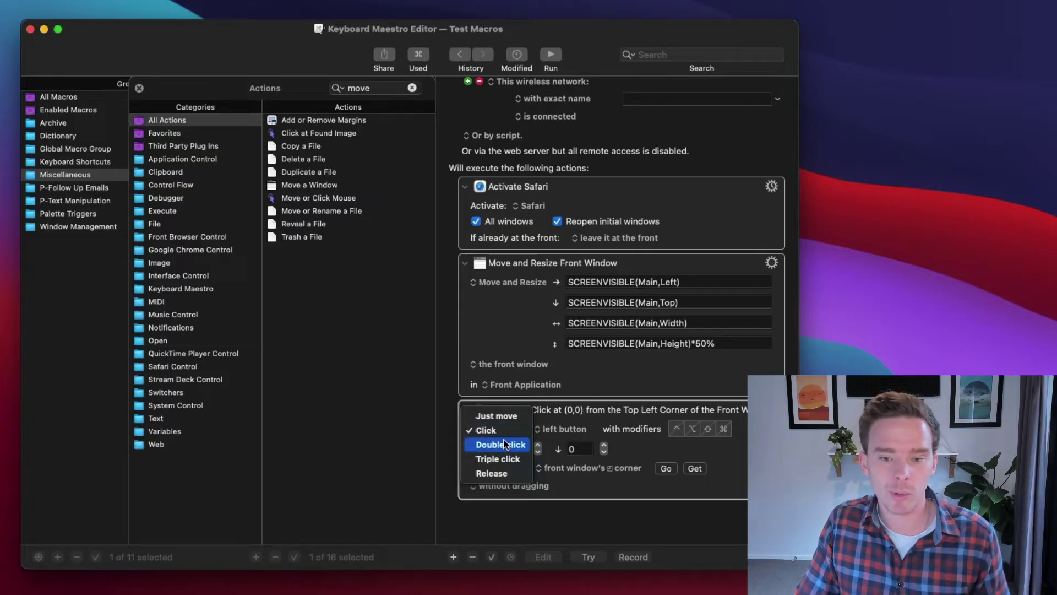
{"action": "left_click", "coordinate": [557, 432]}
{"action": "left_click", "coordinate": [560, 432]}
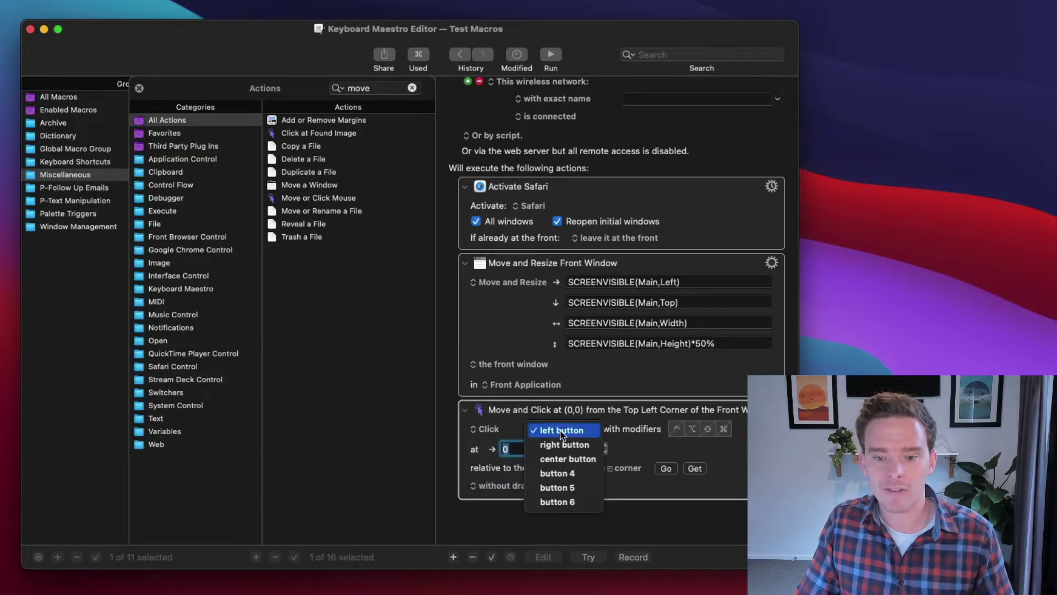
{"action": "left_click", "coordinate": [672, 461]}
{"action": "left_click", "coordinate": [709, 429]}
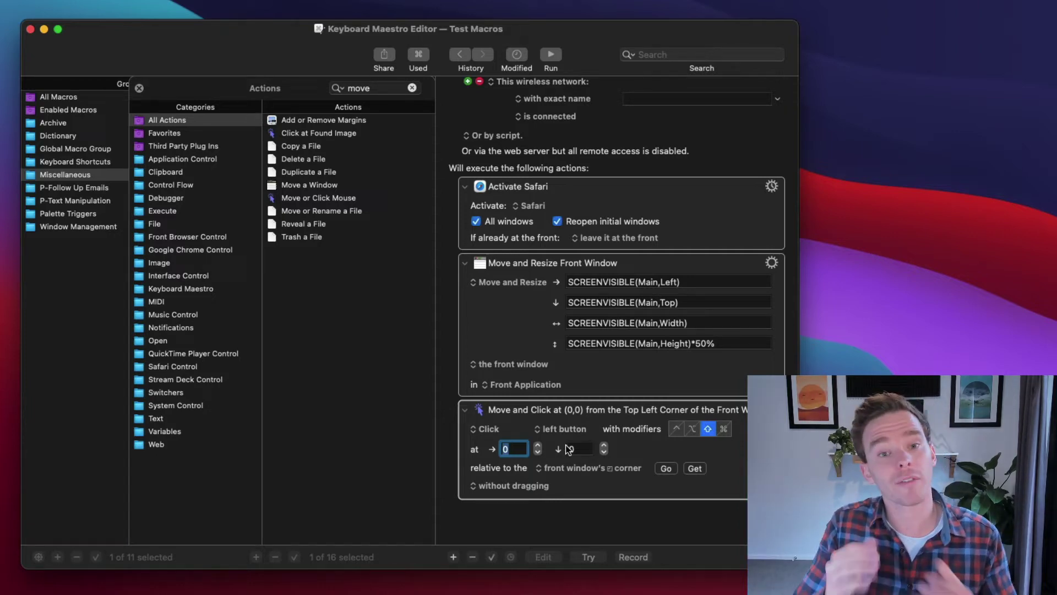
Add a Click at Found Image action found by searching 'found'
{"action": "left_click", "coordinate": [389, 89]}
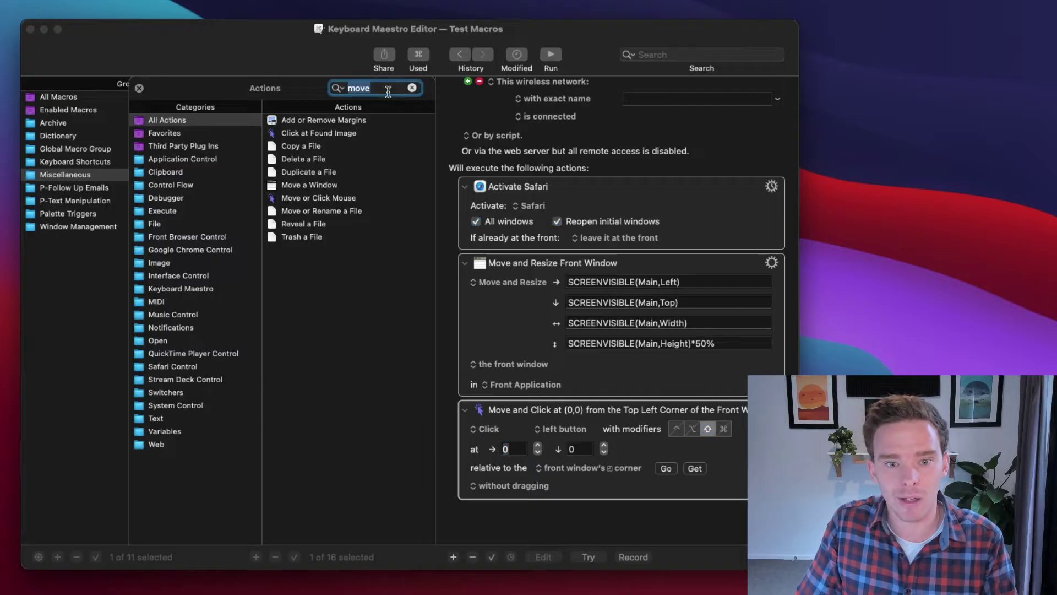
{"action": "type", "text": "found"}
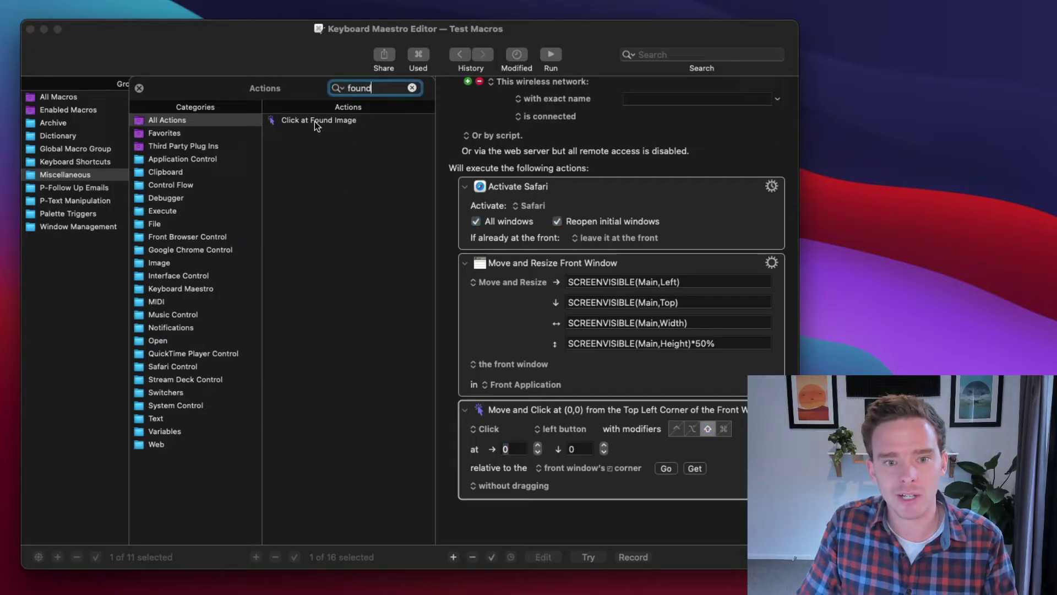
{"action": "left_click_drag", "start_coordinate": [318, 121], "coordinate": [571, 491]}
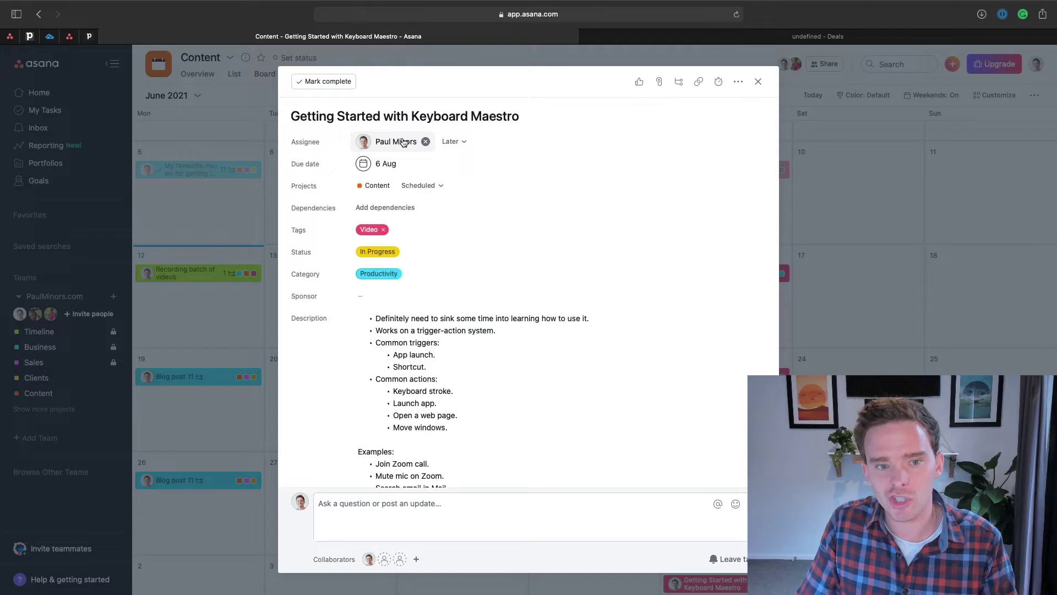
Screenshot the Asana task's assignee area and drop it into the action's Image well
{"action": "key", "text": "super+shift+4"}
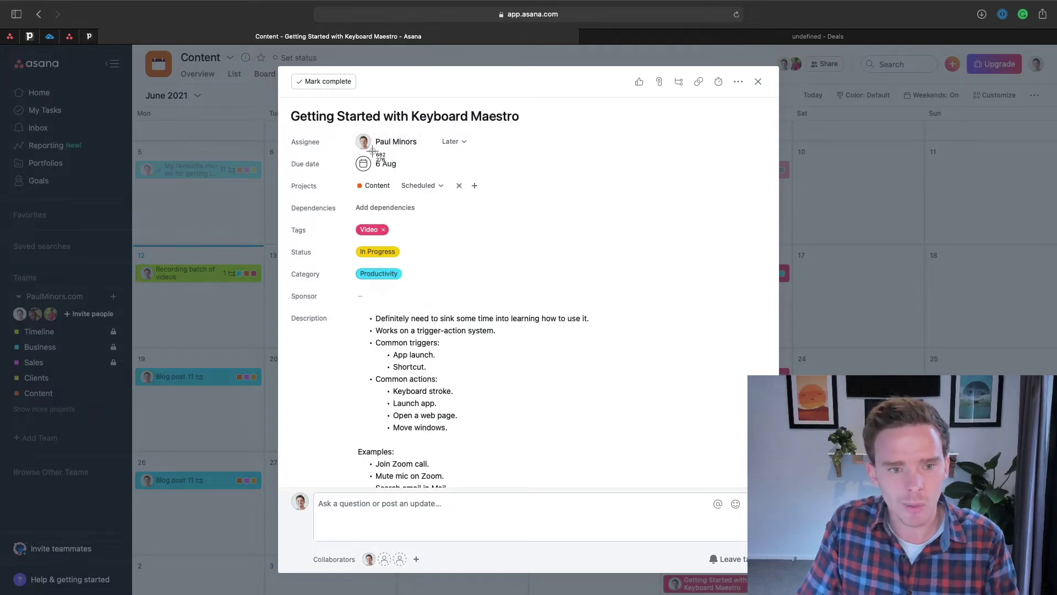
{"action": "left_click_drag", "start_coordinate": [346, 129], "coordinate": [440, 168]}
{"action": "key", "text": "super+Tab"}
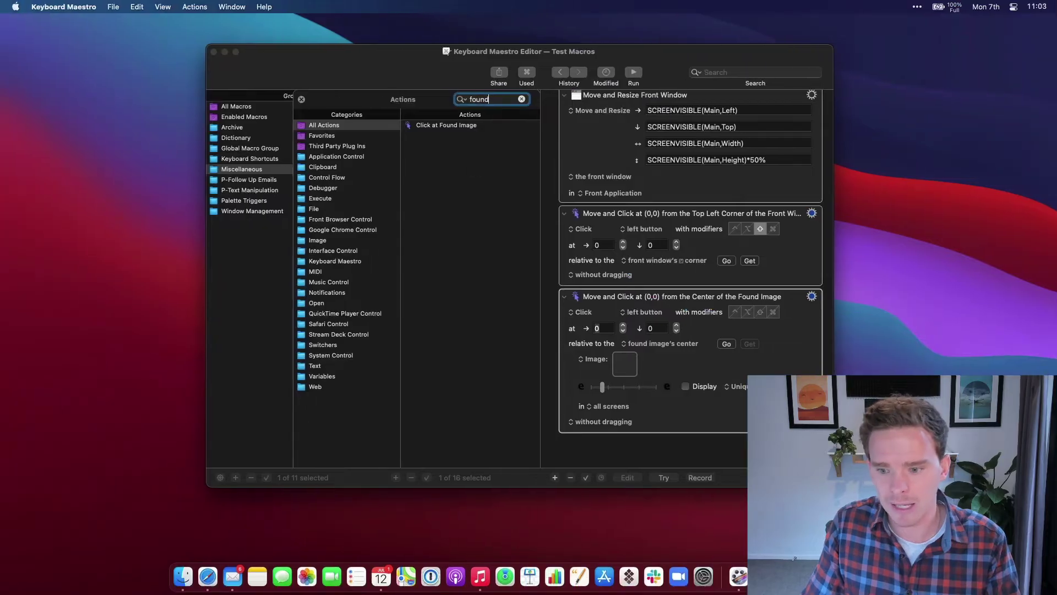
{"action": "left_click_drag", "start_coordinate": [985, 545], "coordinate": [634, 365]}
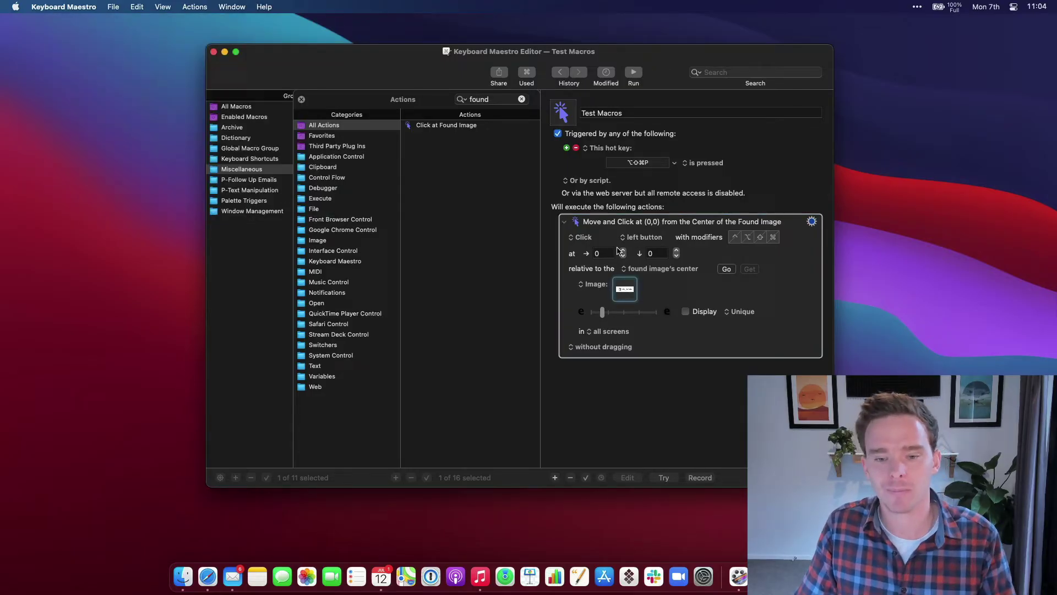
{"action": "key", "text": "ctrl+Right"}
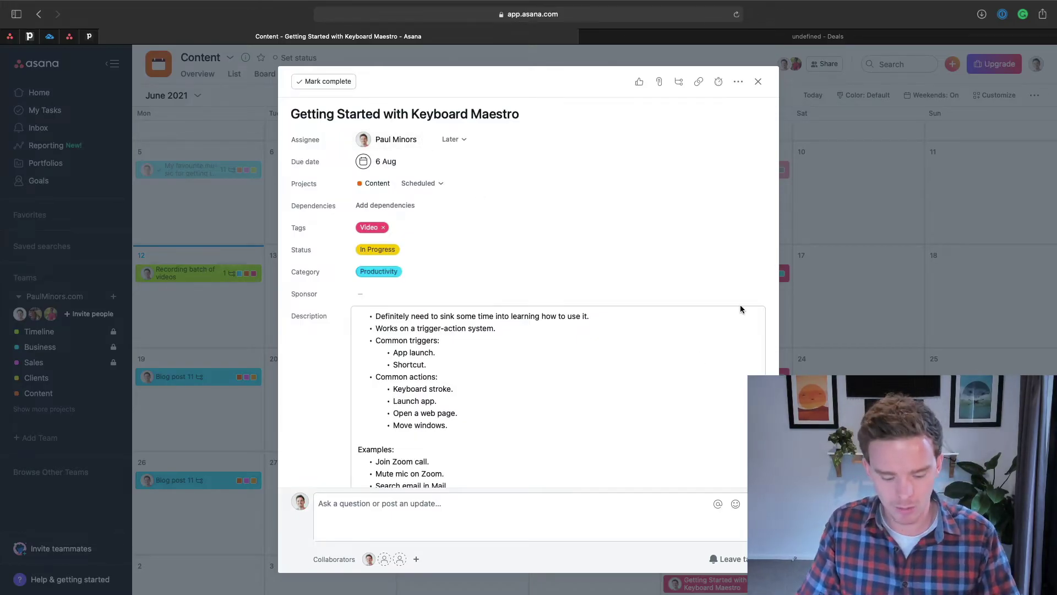
{"action": "left_click", "coordinate": [386, 140]}
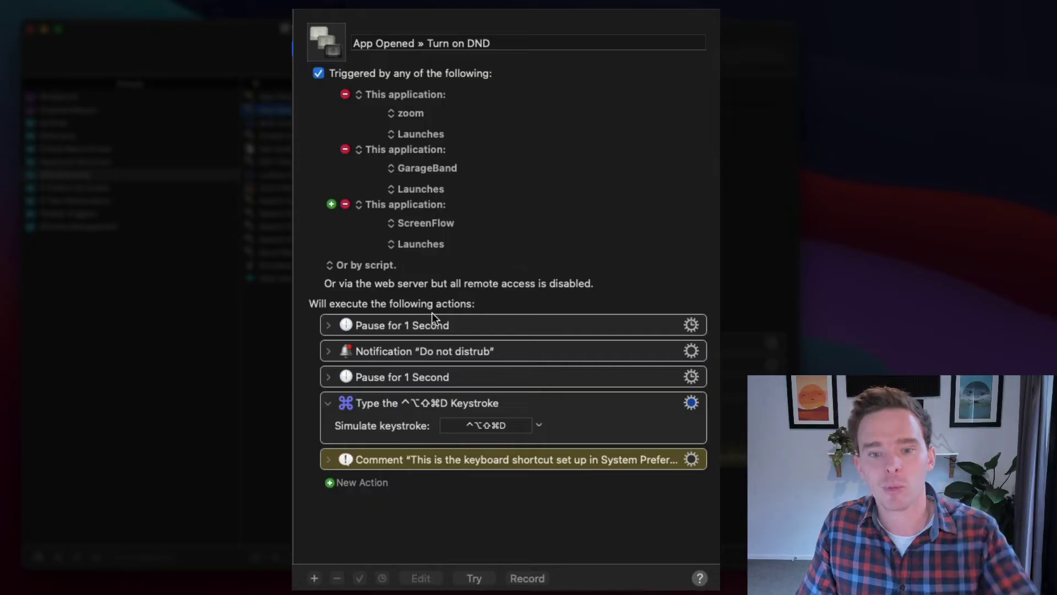
Inspect the Turn on DND macro's first one-second Pause action
{"action": "scroll", "coordinate": [546, 273], "scroll_direction": "down", "scroll_amount": 1}
{"action": "scroll", "coordinate": [533, 263], "scroll_direction": "up", "scroll_amount": 1}
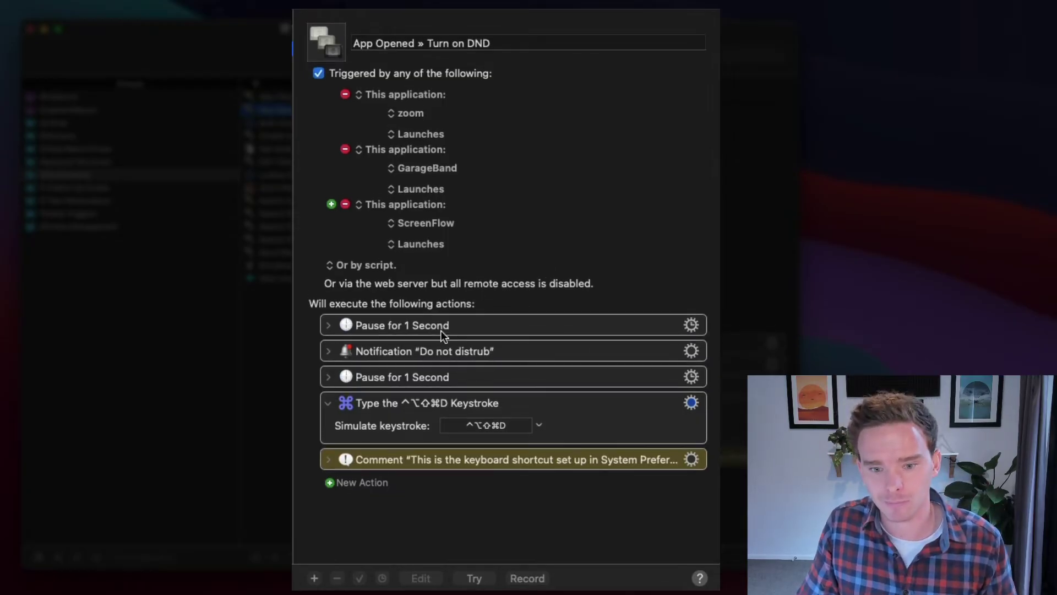
{"action": "left_click", "coordinate": [577, 333]}
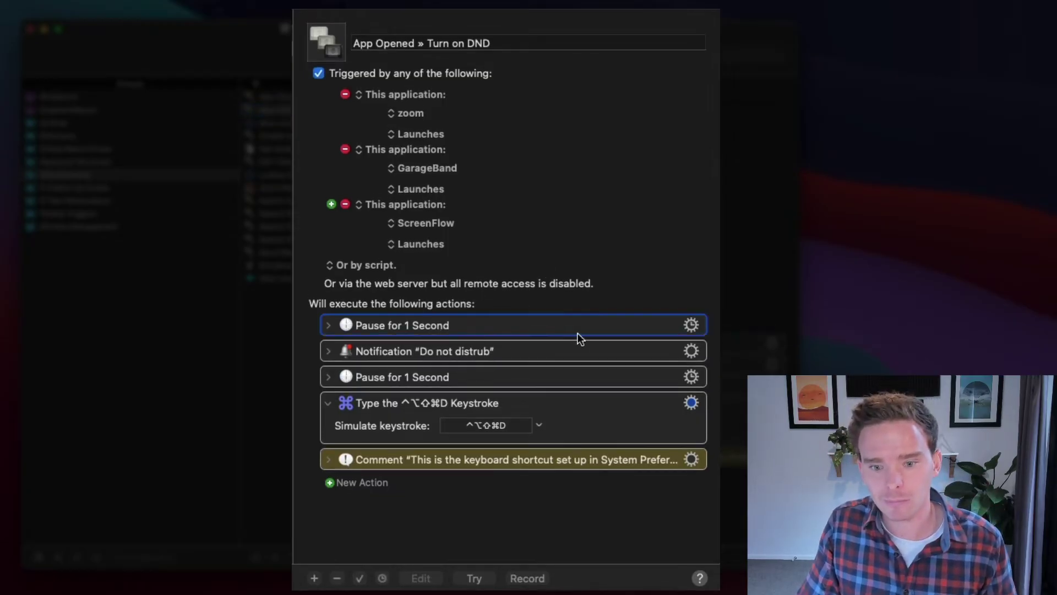
{"action": "left_click", "coordinate": [328, 325]}
{"action": "left_click", "coordinate": [327, 325]}
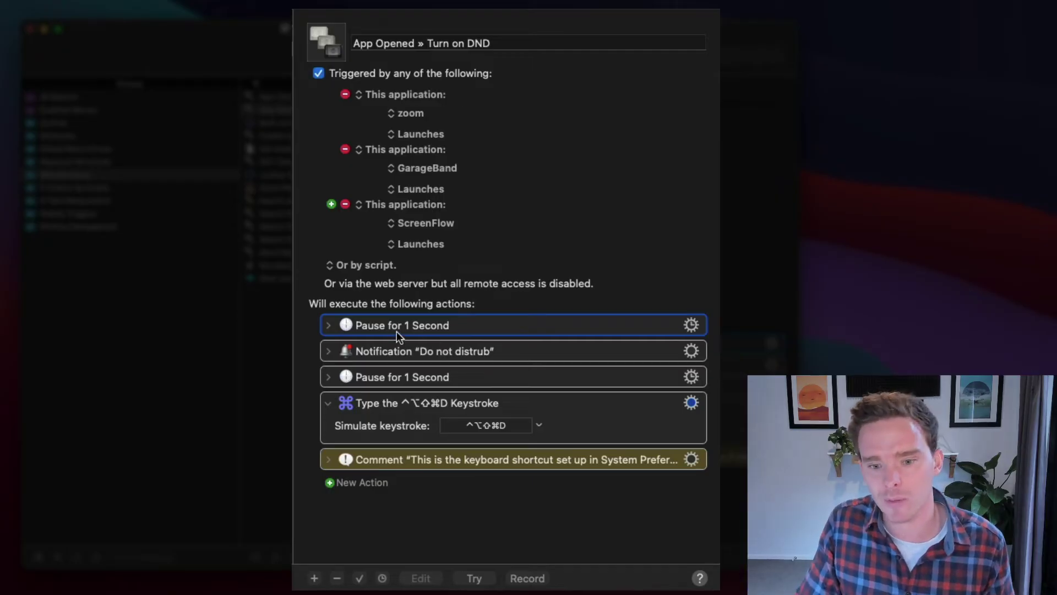
Review the 'Do not distrub' notification, the second pause and the ⌃⌥⇧⌘D keystroke action
{"action": "left_click", "coordinate": [328, 350]}
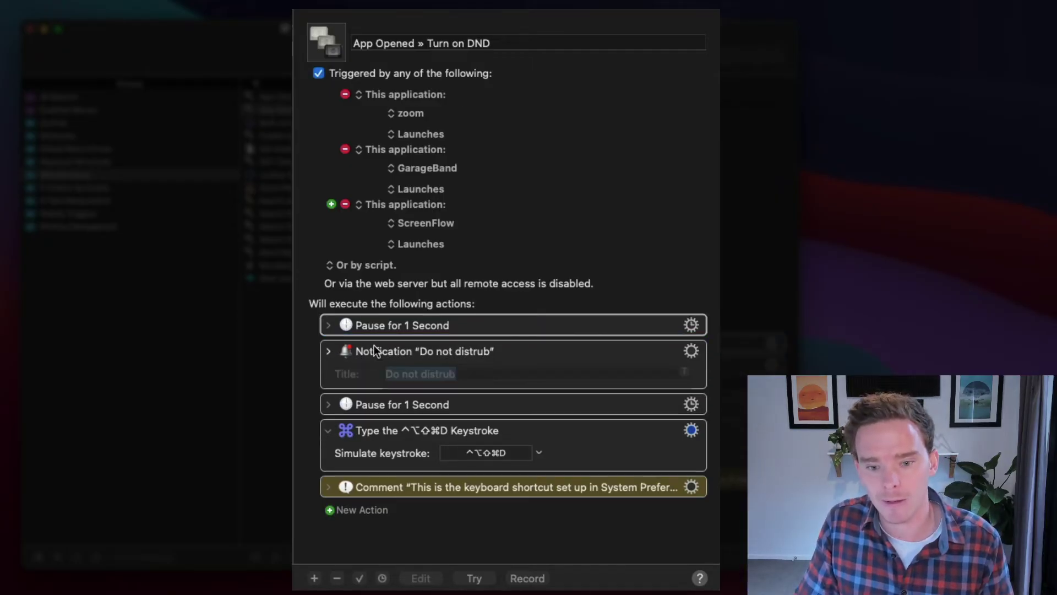
{"action": "scroll", "coordinate": [310, 386], "scroll_direction": "down", "scroll_amount": 3}
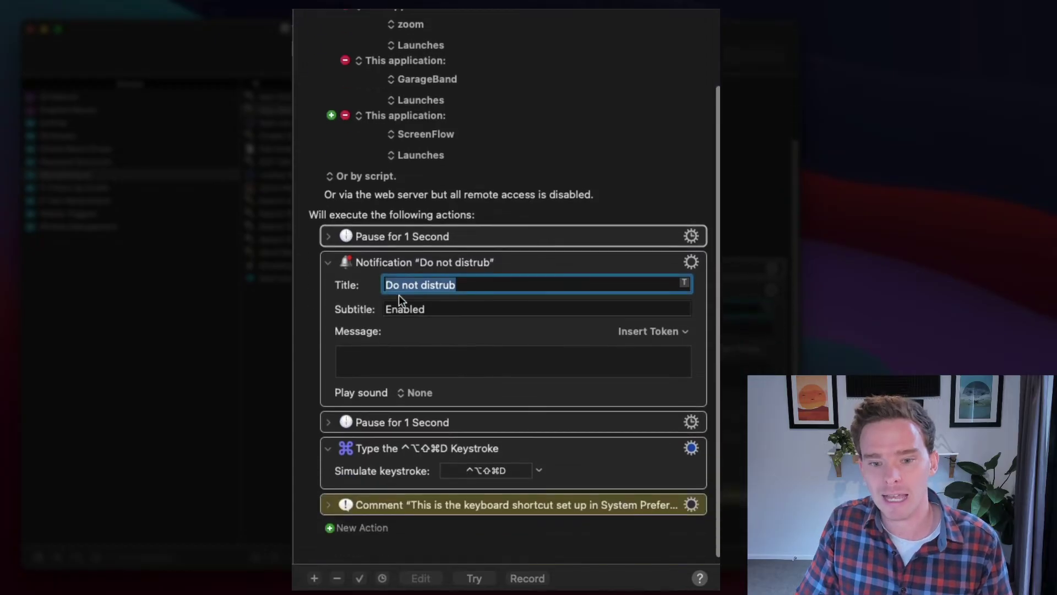
{"action": "left_click", "coordinate": [442, 320]}
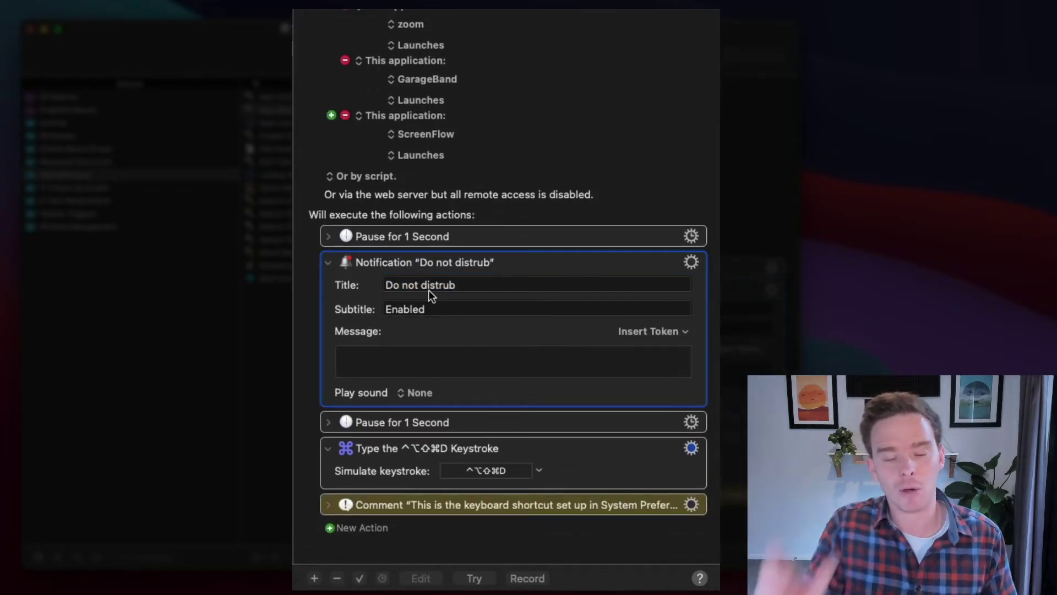
{"action": "left_click", "coordinate": [329, 261]}
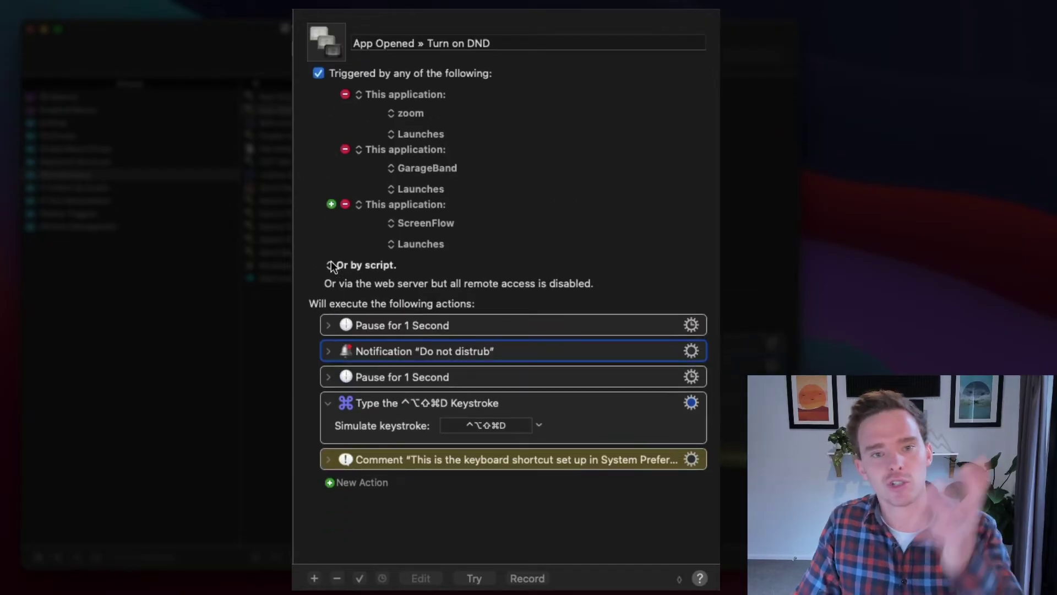
{"action": "left_click", "coordinate": [454, 376]}
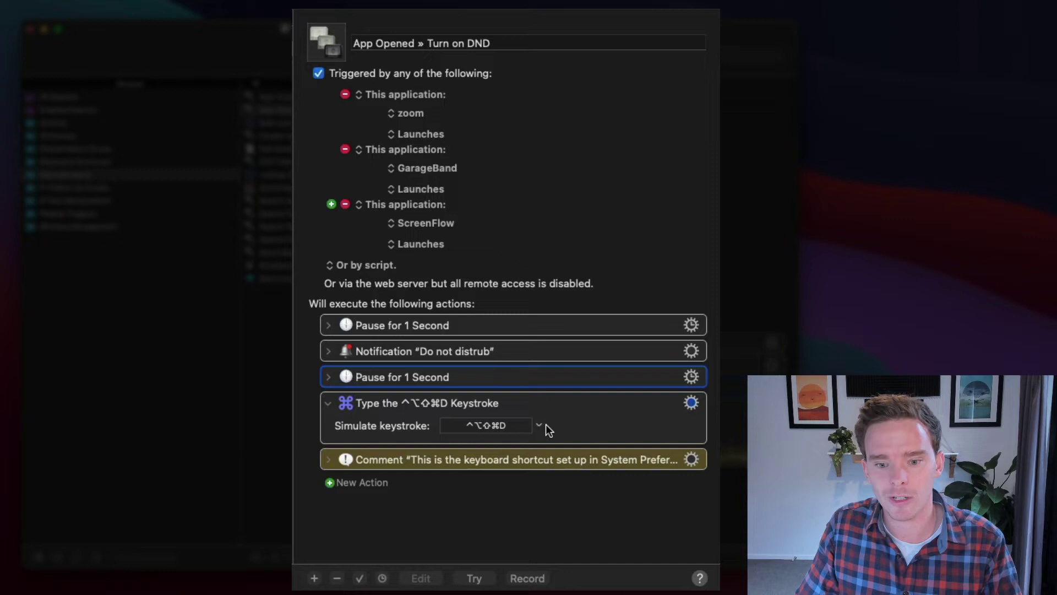
{"action": "left_click", "coordinate": [527, 405]}
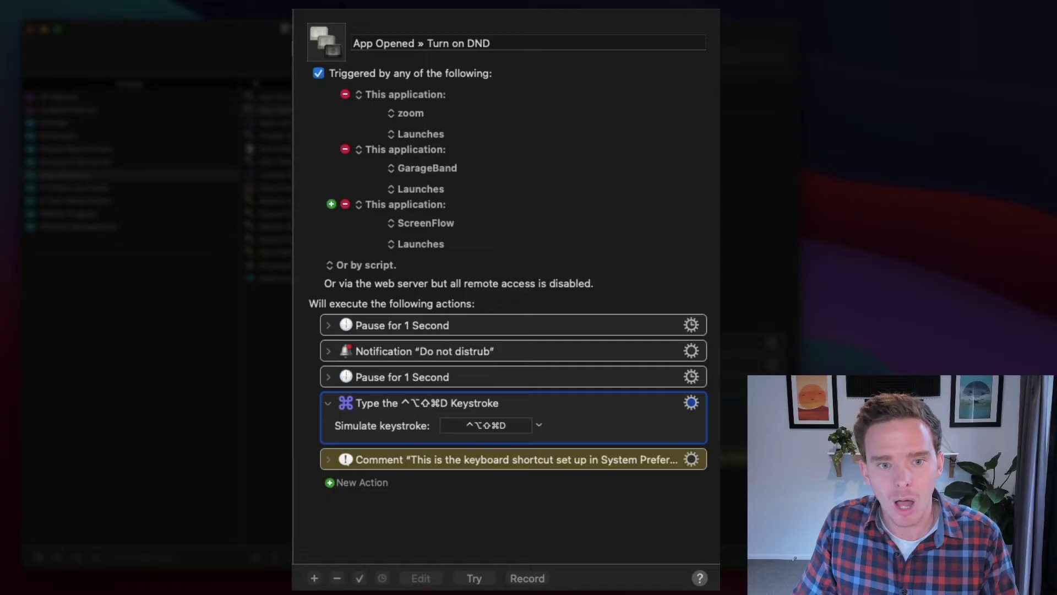
Open App Closed » Turn off DND and inspect its two-second pause, ⌃⌥⇧⌘D keystroke and Disabled notification
{"action": "left_click", "coordinate": [267, 96]}
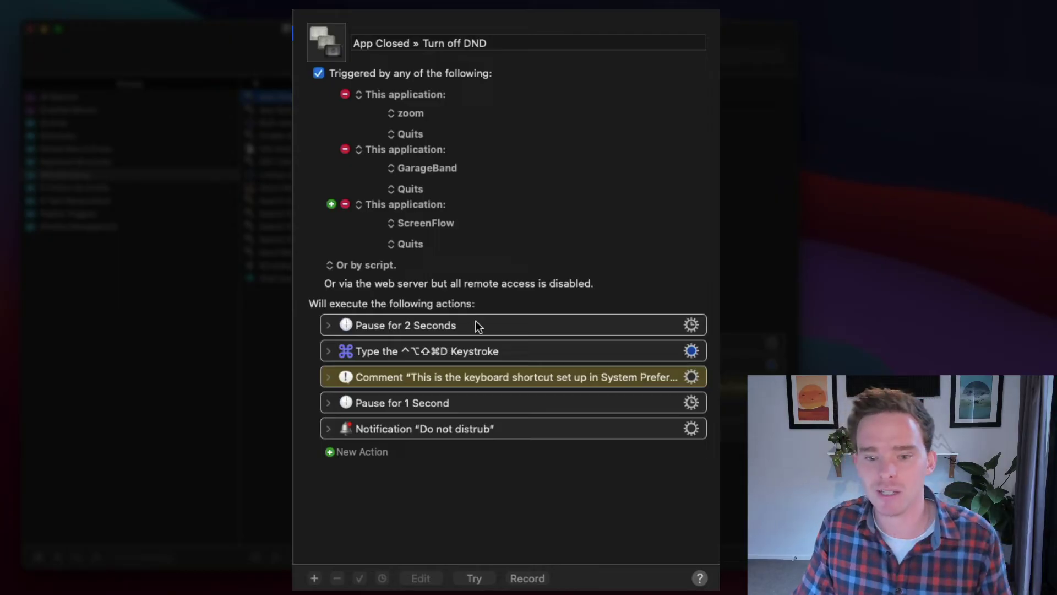
{"action": "left_click", "coordinate": [440, 325]}
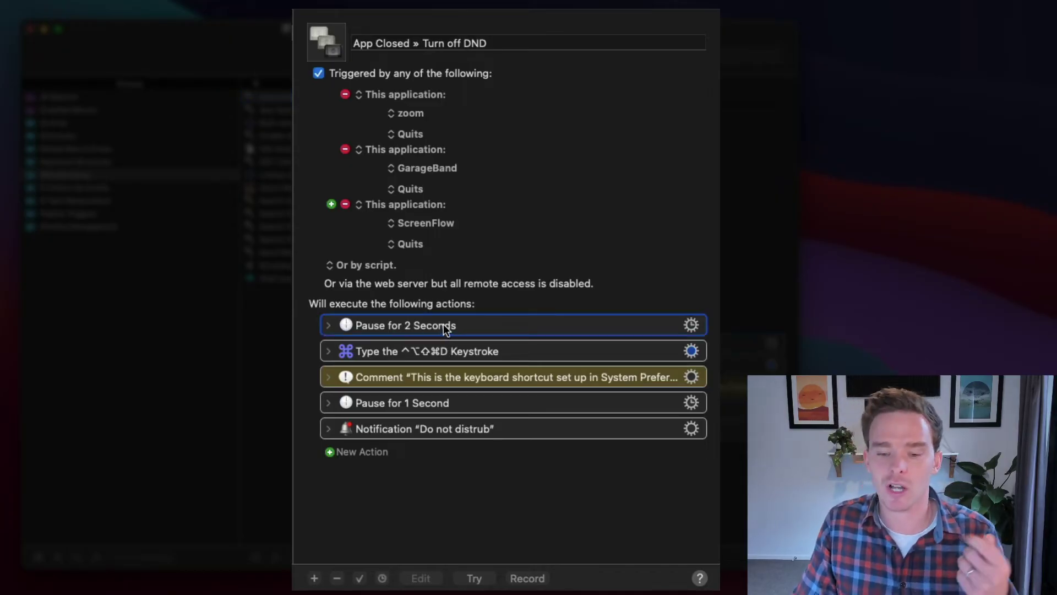
{"action": "left_click", "coordinate": [458, 352]}
{"action": "left_click", "coordinate": [329, 352]}
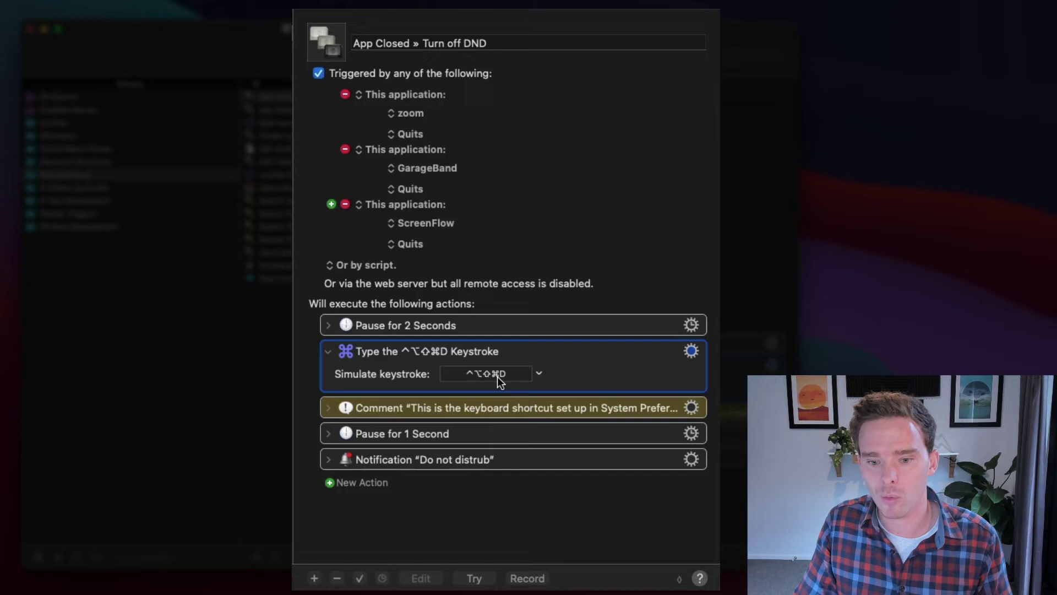
{"action": "left_click", "coordinate": [329, 352]}
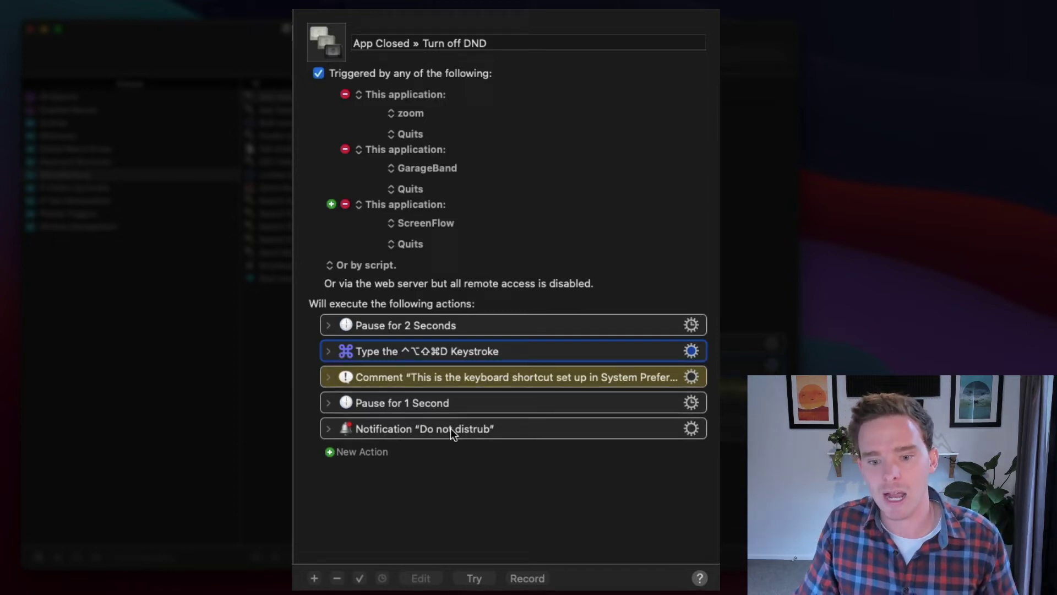
{"action": "left_click", "coordinate": [328, 429]}
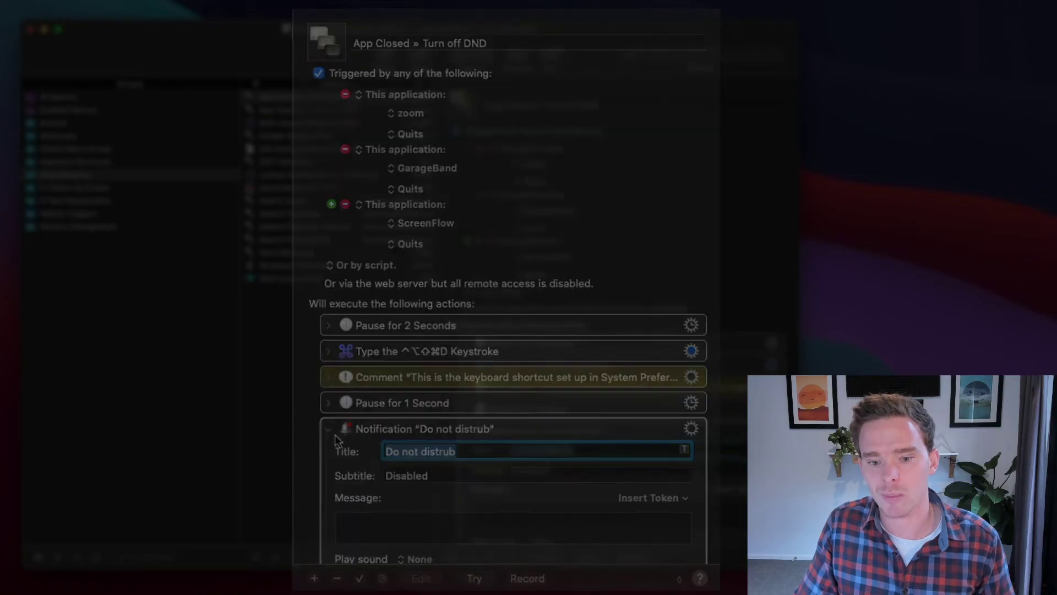
Launch Zoom and confirm Do Not Disturb turns on, then quit Zoom and confirm it turns off
{"action": "left_click", "coordinate": [328, 429]}
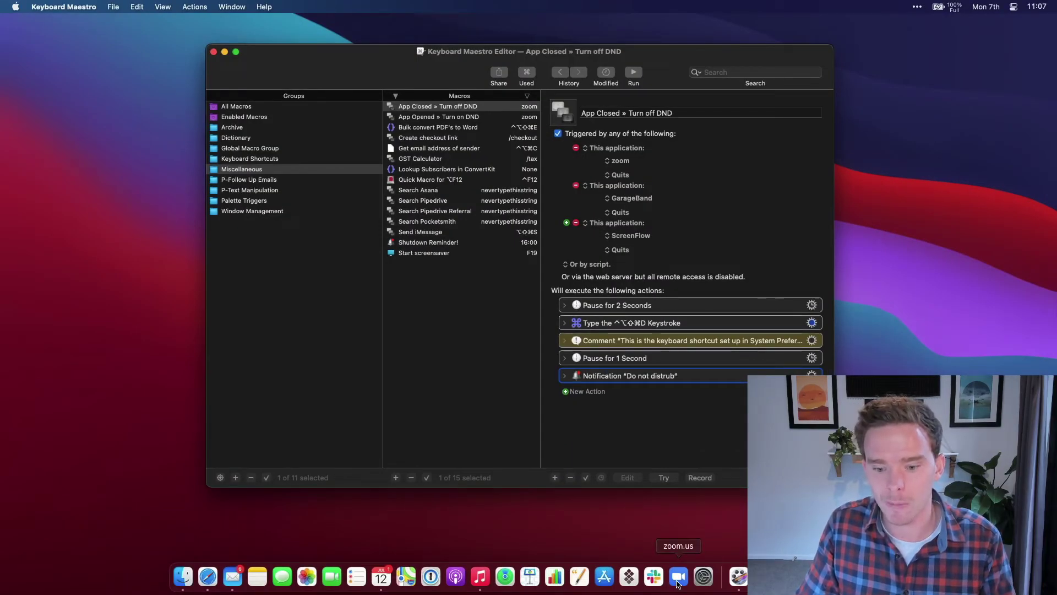
{"action": "left_click", "coordinate": [677, 584]}
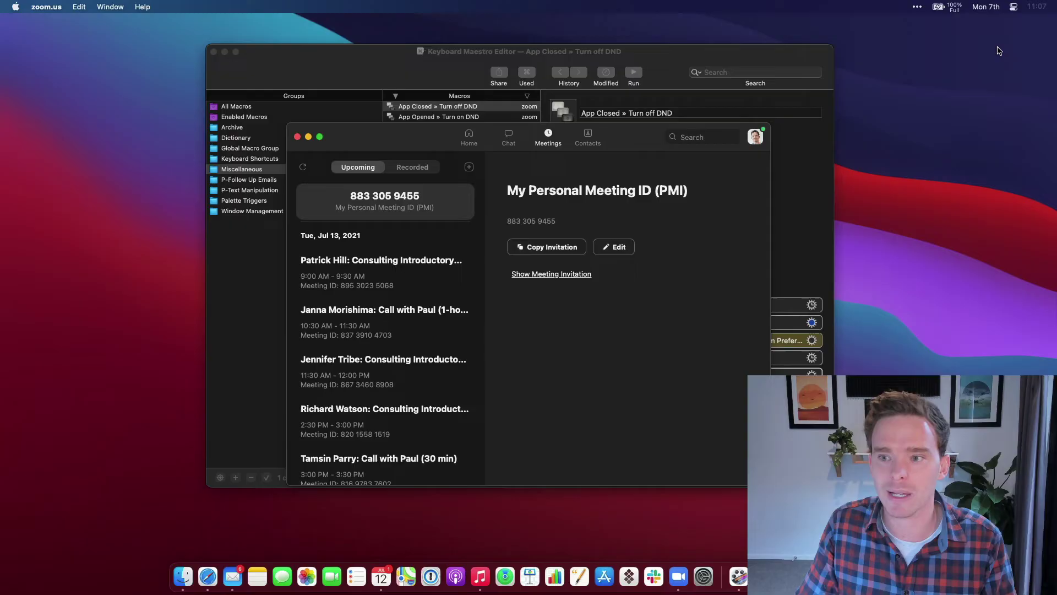
{"action": "left_click", "coordinate": [1013, 7]}
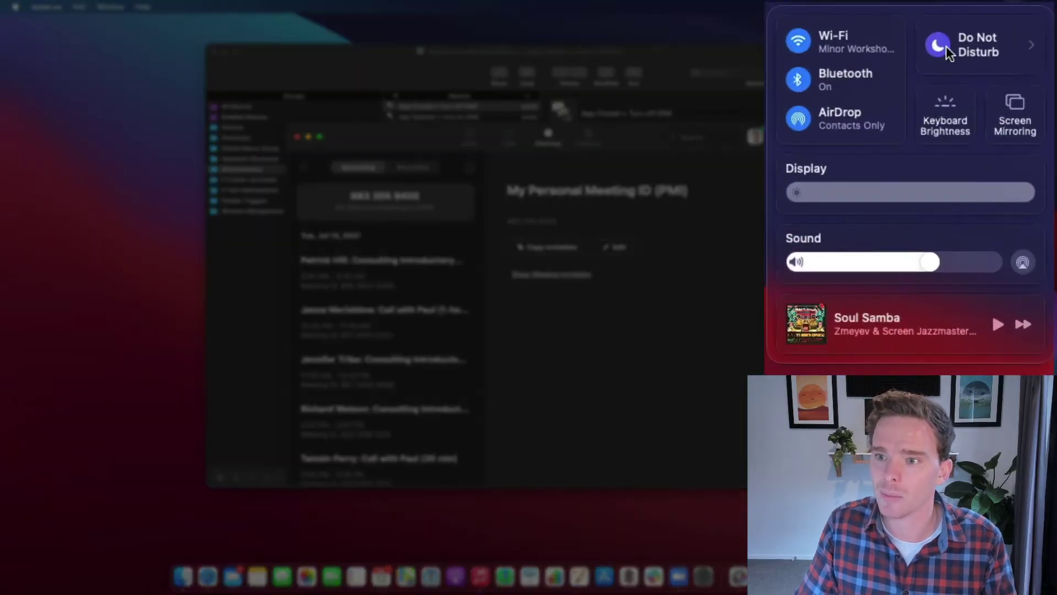
{"action": "left_click", "coordinate": [621, 329]}
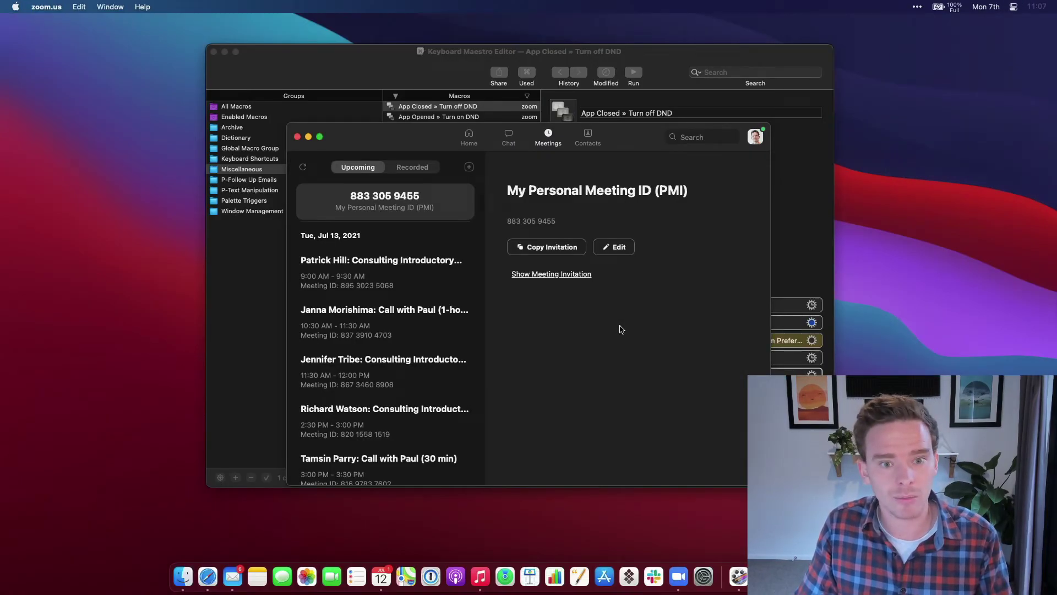
{"action": "key", "text": "super+q"}
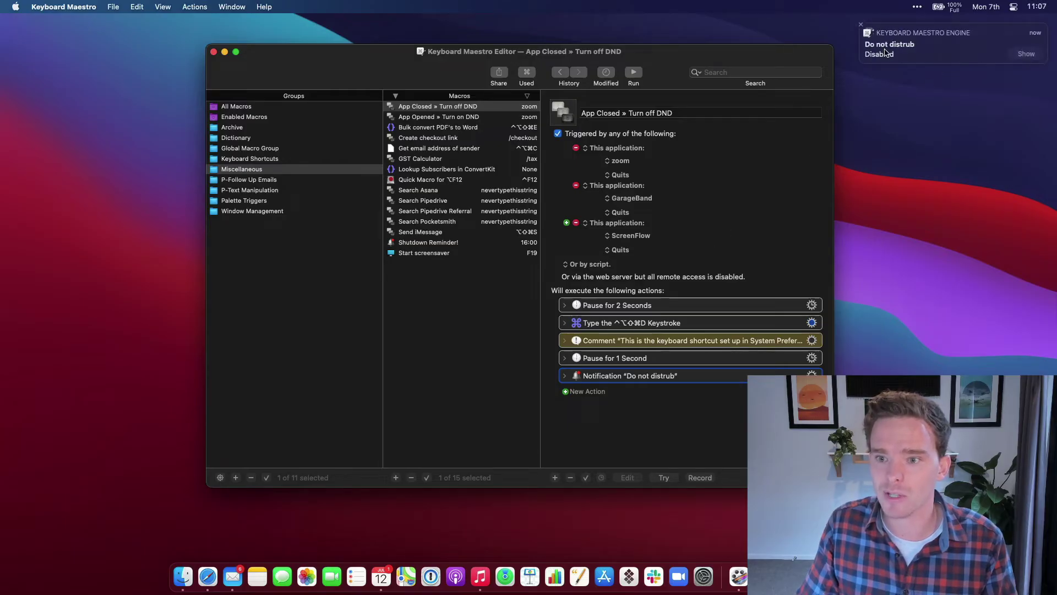
{"action": "left_click", "coordinate": [1014, 7]}
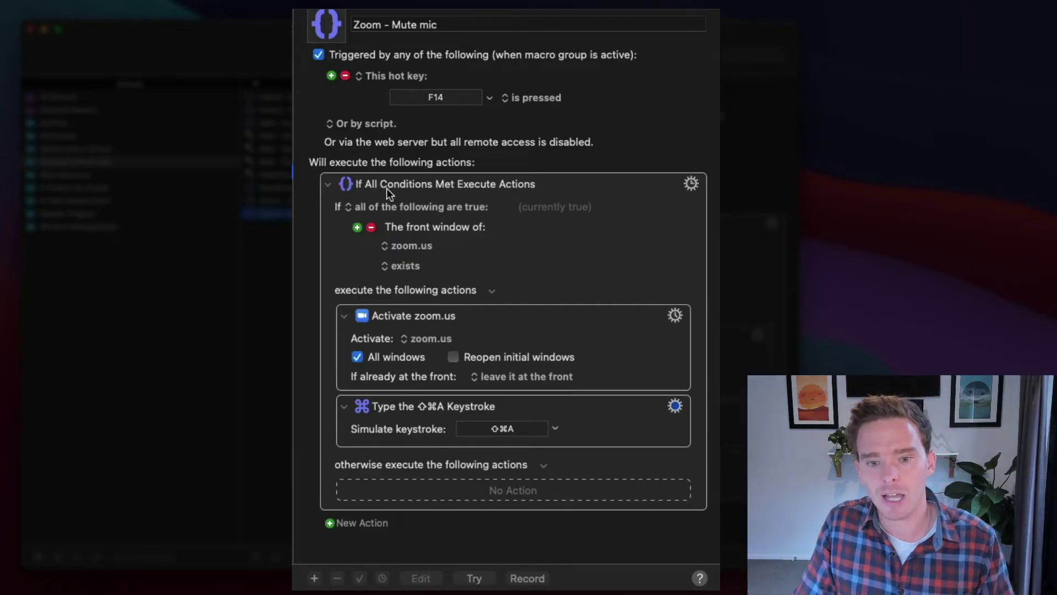
Inspect Zoom – Mute mic's 'Zoom window exists' condition plus its activate-Zoom and ⇧⌘A mute actions
{"action": "left_click", "coordinate": [421, 266]}
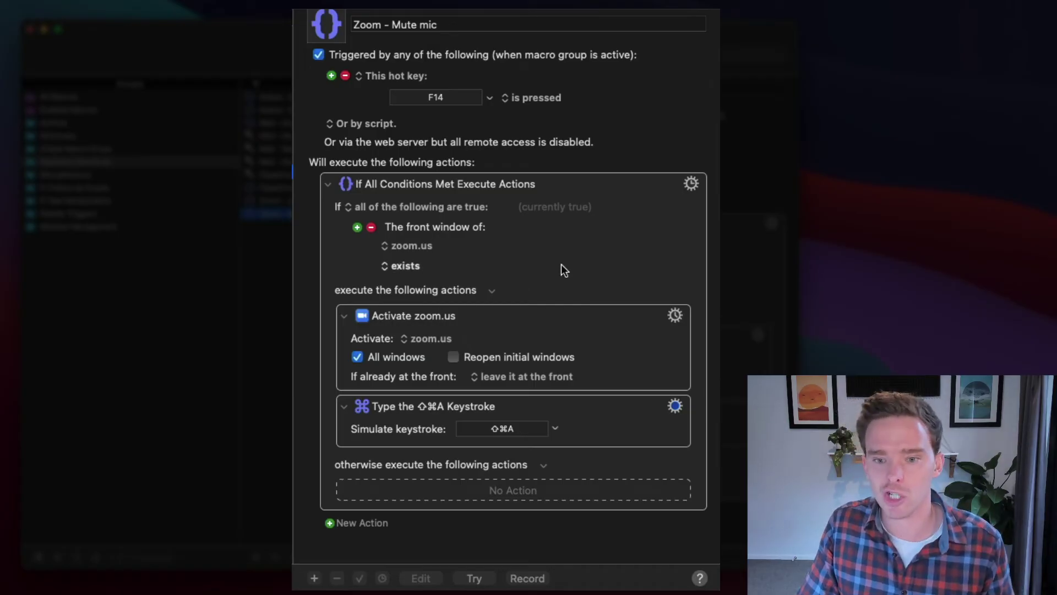
{"action": "left_click", "coordinate": [661, 192]}
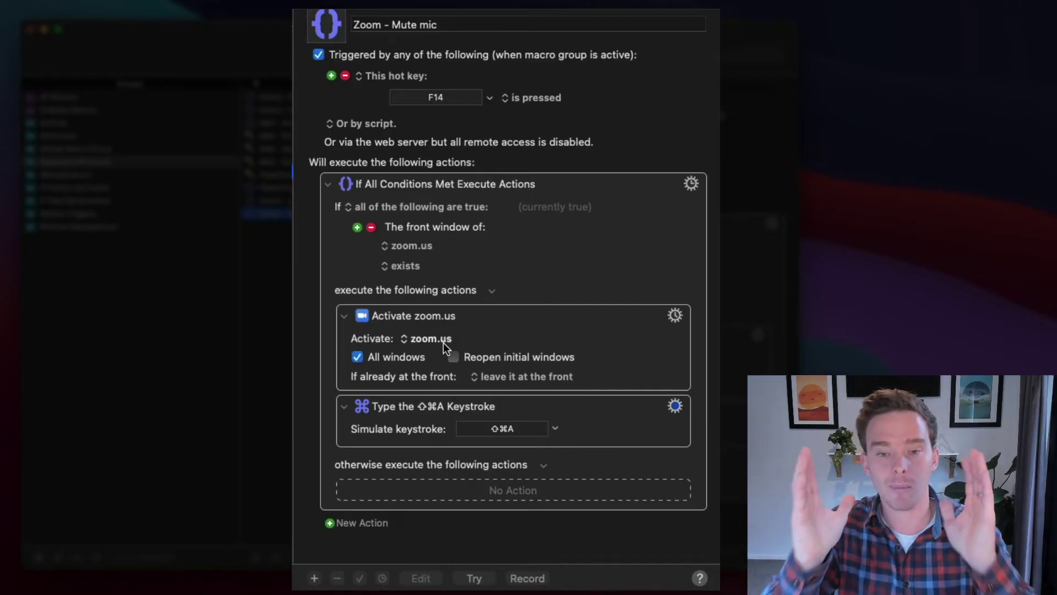
{"action": "left_click", "coordinate": [520, 336]}
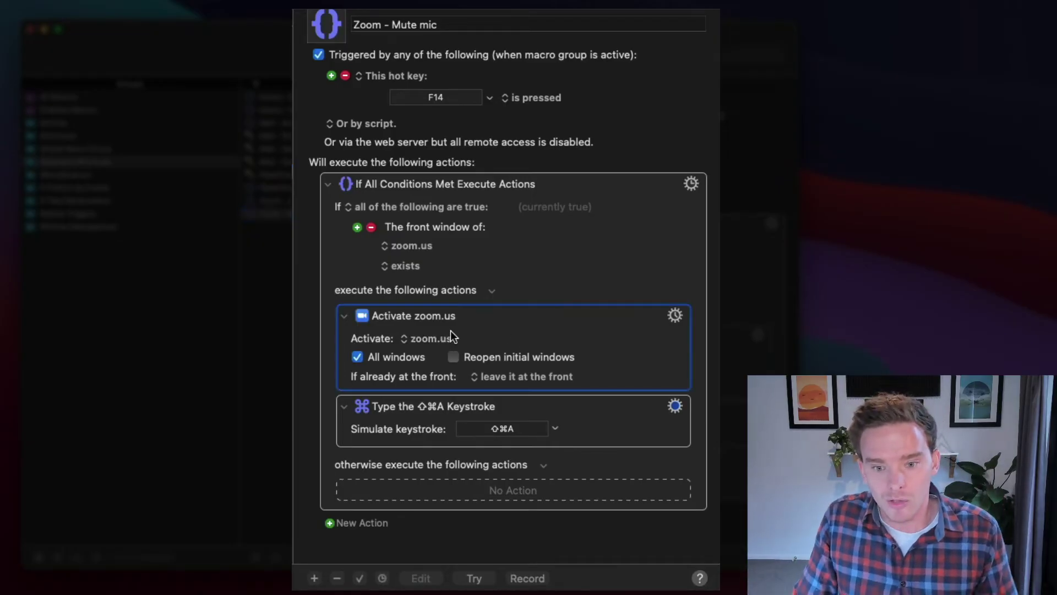
{"action": "left_click", "coordinate": [575, 424]}
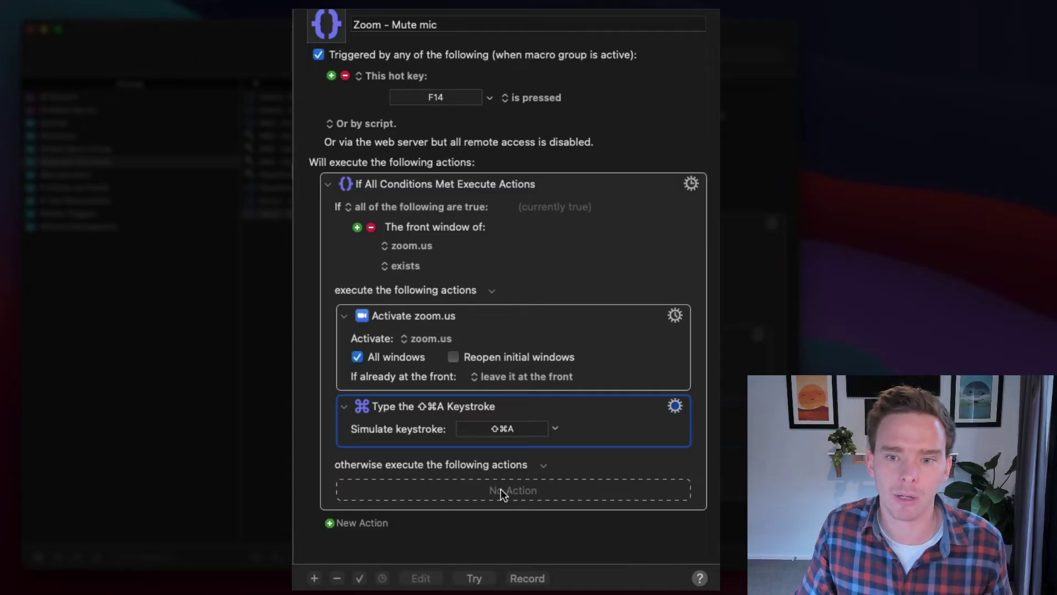
{"action": "scroll", "coordinate": [498, 488], "scroll_direction": "up", "scroll_amount": 2}
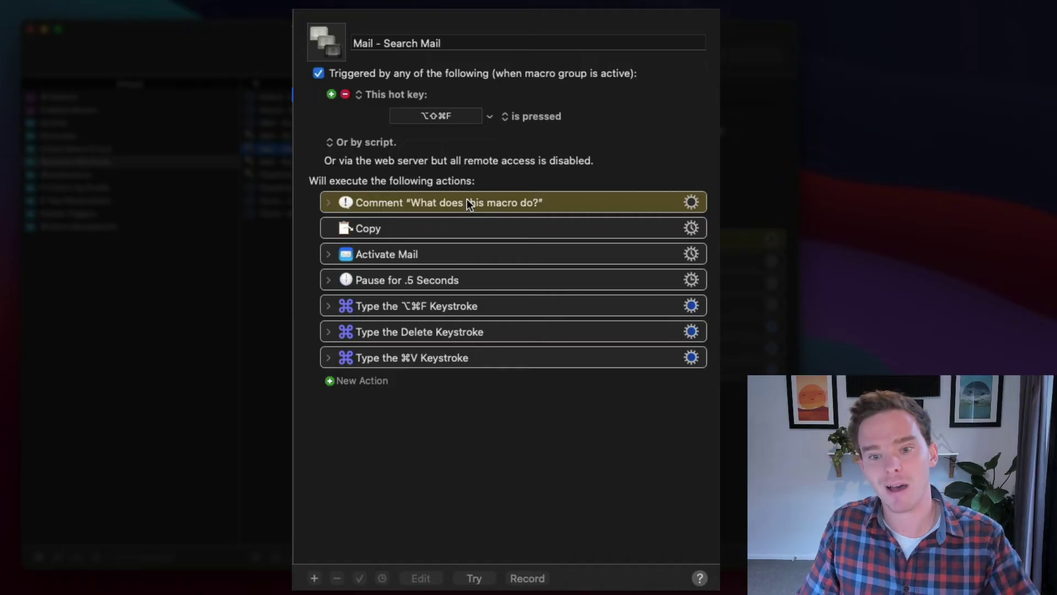
{"action": "left_click", "coordinate": [414, 227]}
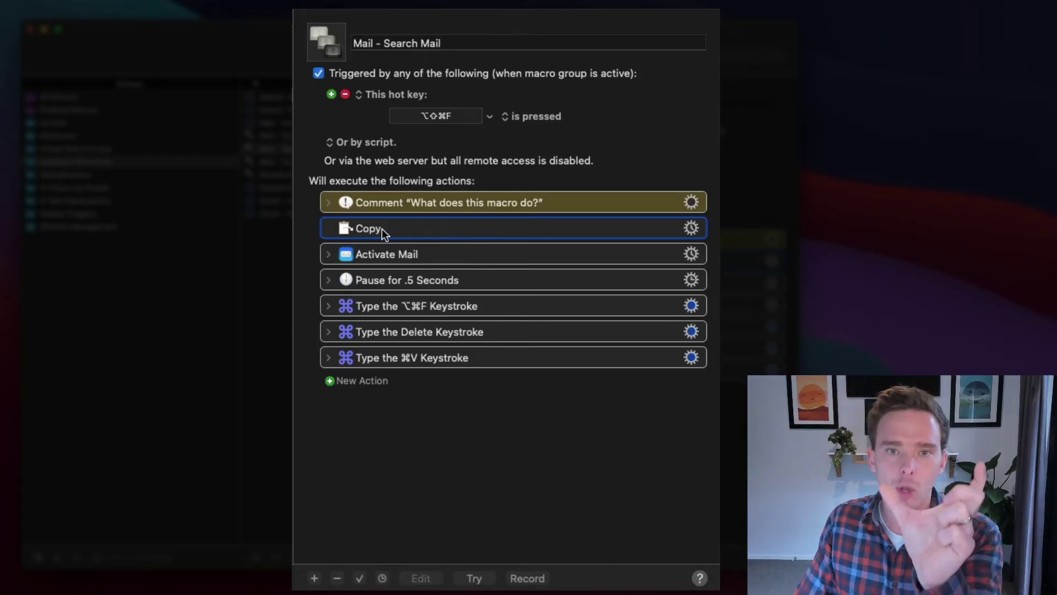
{"action": "left_click", "coordinate": [382, 257]}
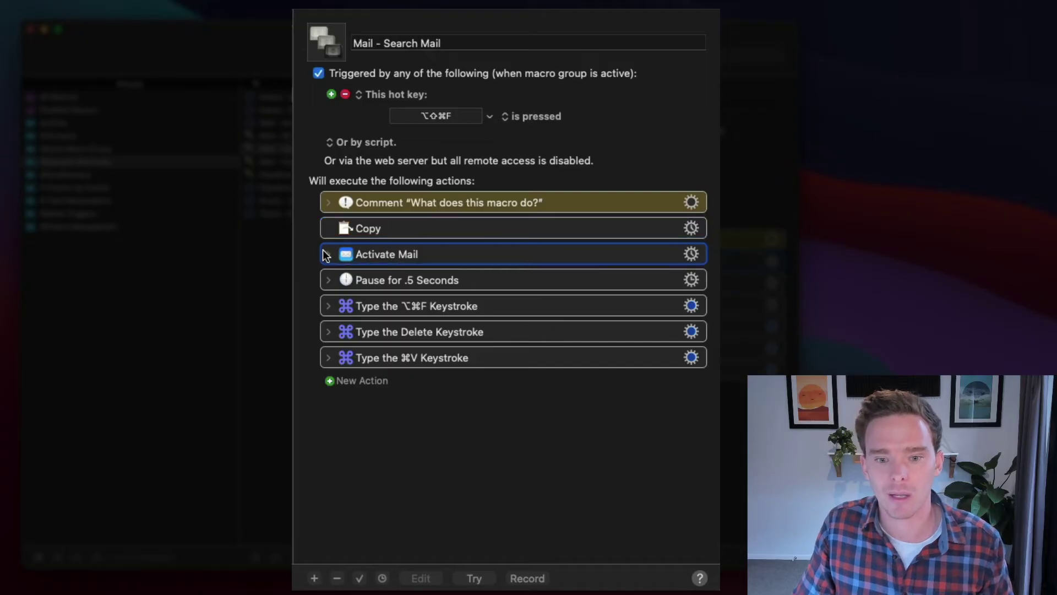
{"action": "left_click", "coordinate": [329, 254]}
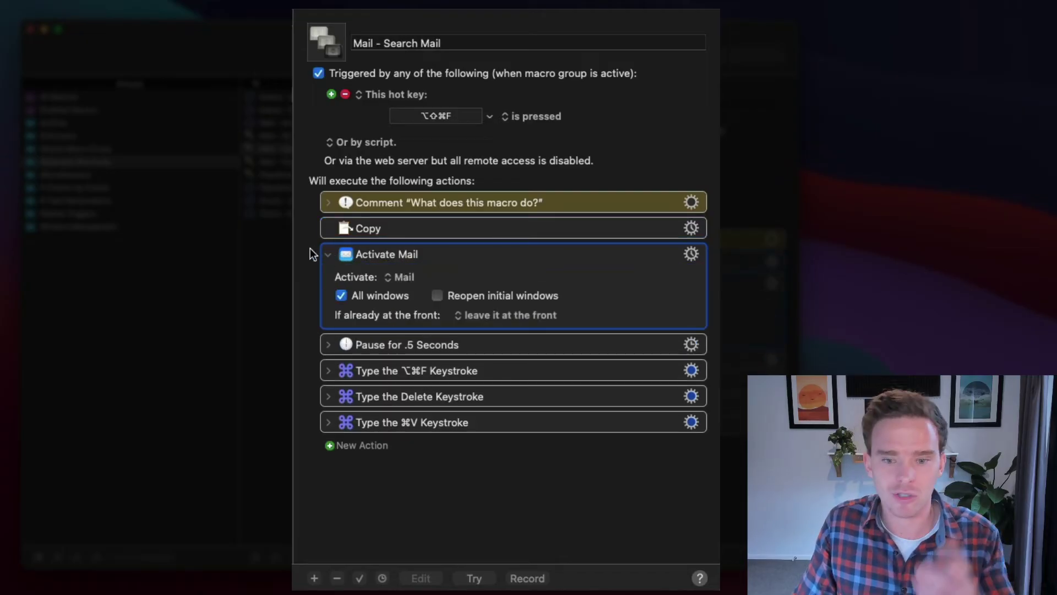
{"action": "left_click", "coordinate": [328, 254]}
{"action": "left_click", "coordinate": [328, 279]}
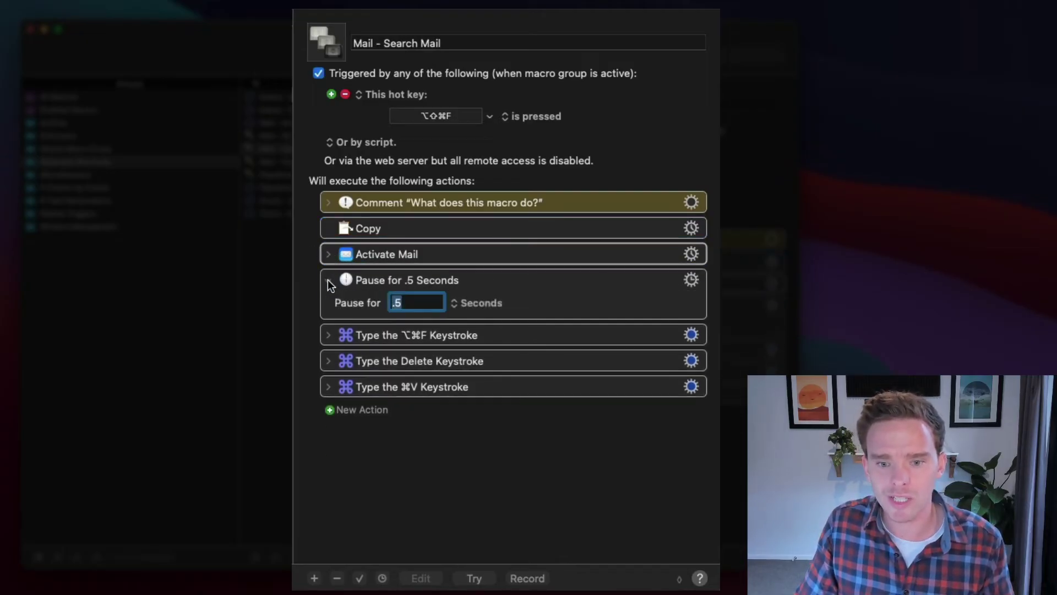
{"action": "left_click", "coordinate": [328, 280]}
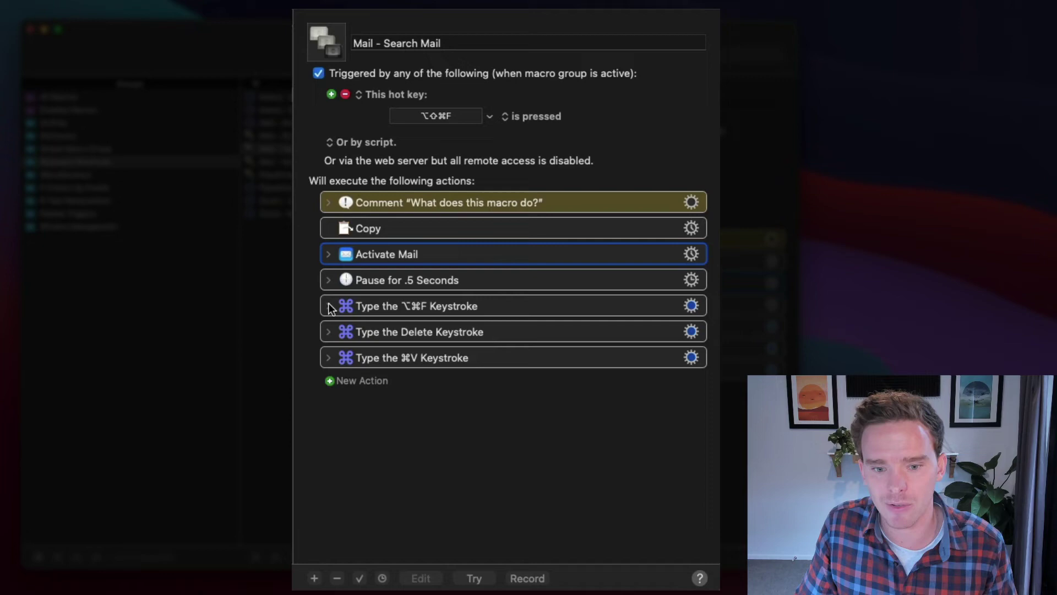
{"action": "left_click", "coordinate": [329, 306]}
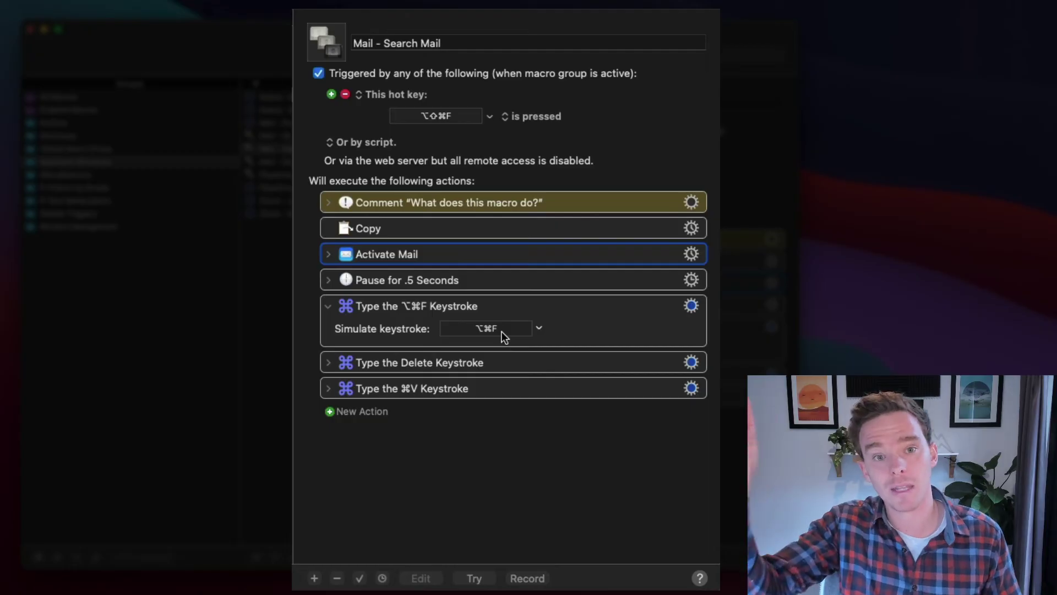
{"action": "left_click", "coordinate": [328, 306]}
{"action": "left_click", "coordinate": [328, 332]}
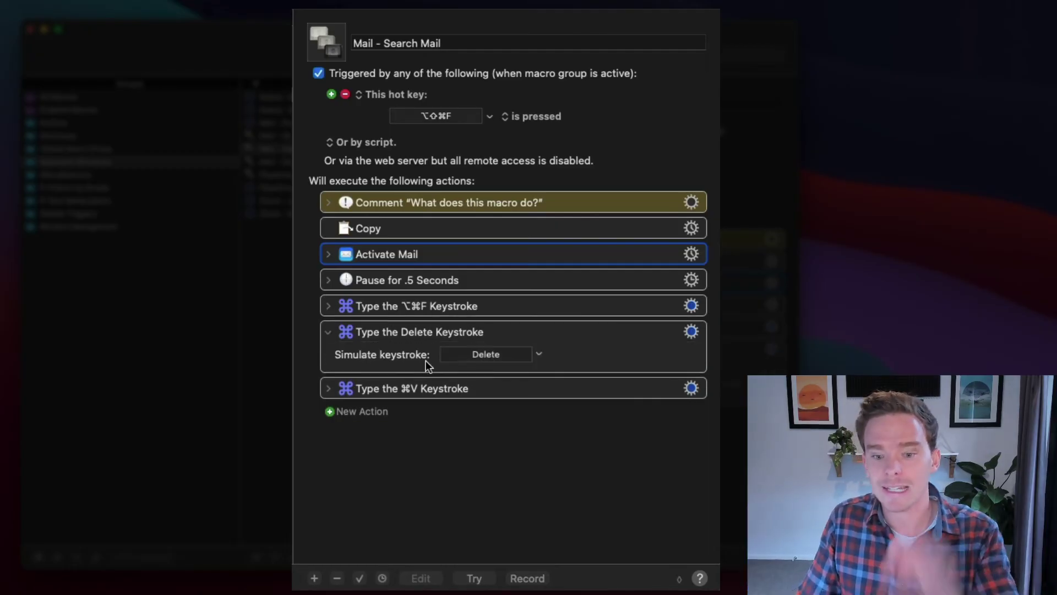
{"action": "left_click", "coordinate": [338, 334]}
{"action": "left_click", "coordinate": [328, 332]}
{"action": "left_click", "coordinate": [329, 359]}
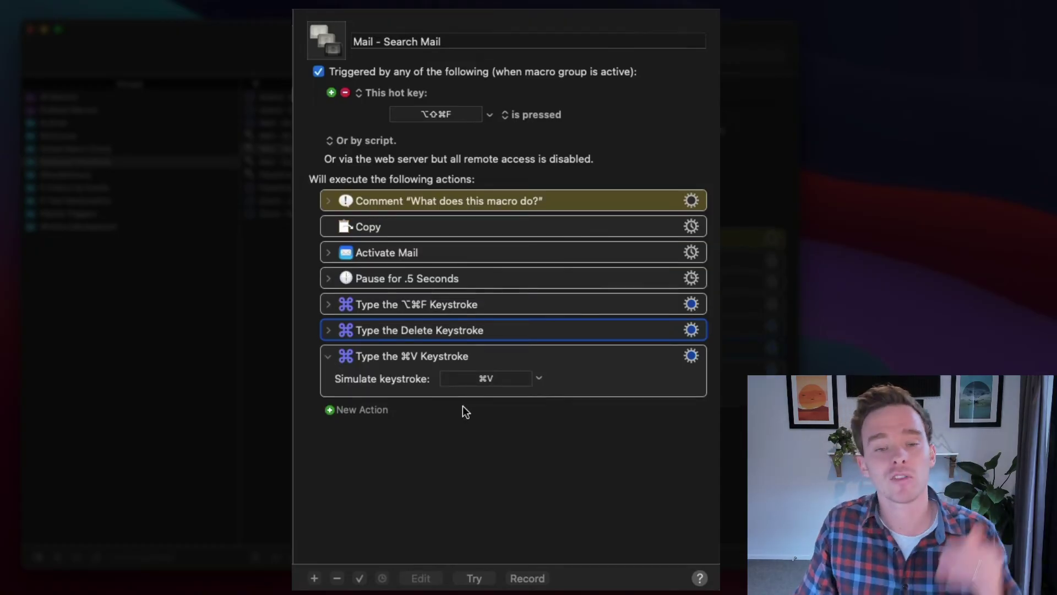
{"action": "left_click", "coordinate": [329, 357]}
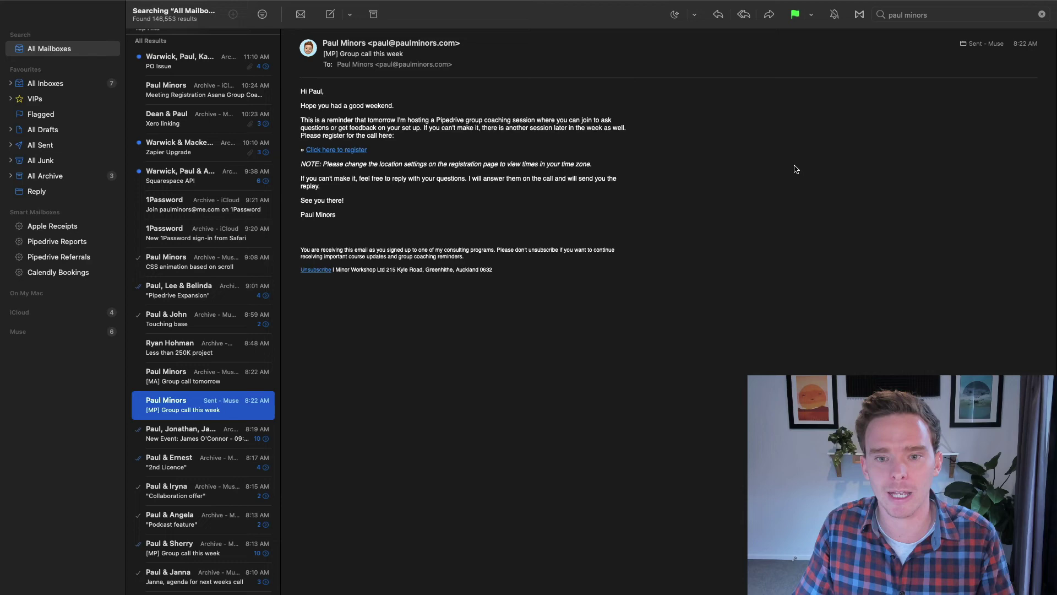
Select the contact's second email address in Pipedrive and search Mail for it with ⌥⇧⌘F
{"action": "key", "text": "ctrl+Left"}
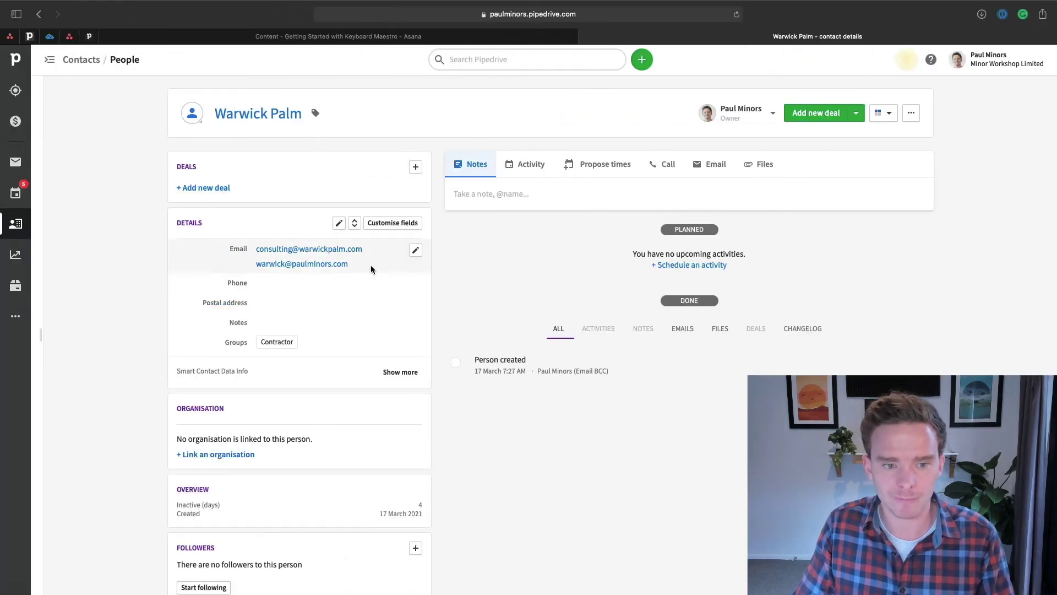
{"action": "left_click_drag", "start_coordinate": [371, 270], "coordinate": [255, 265]}
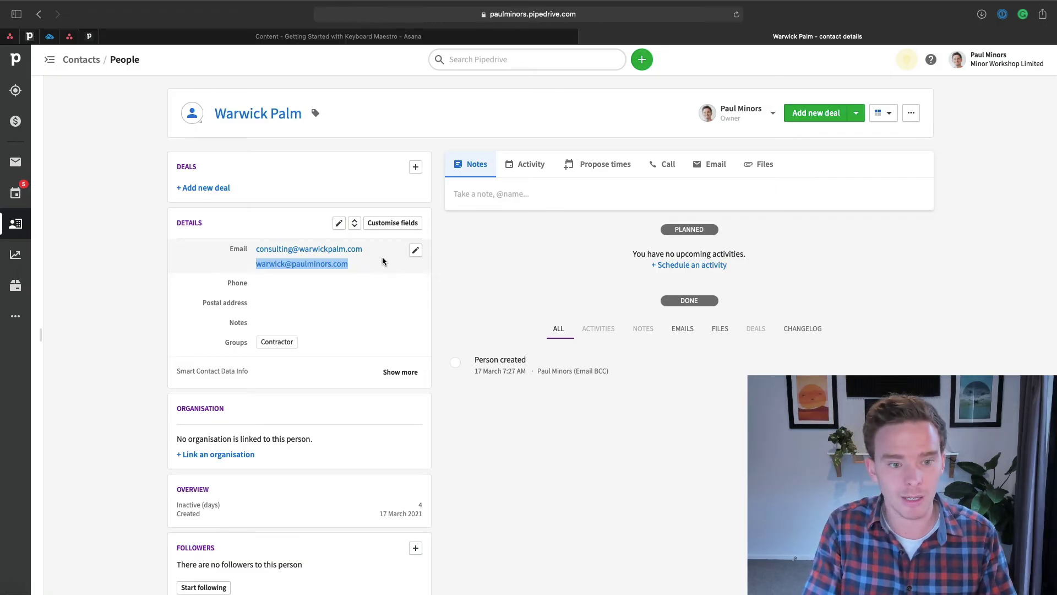
{"action": "key", "text": "super+c"}
{"action": "key", "text": "super+Tab"}
{"action": "key", "text": "super+alt+f"}
{"action": "key", "text": "super+v"}
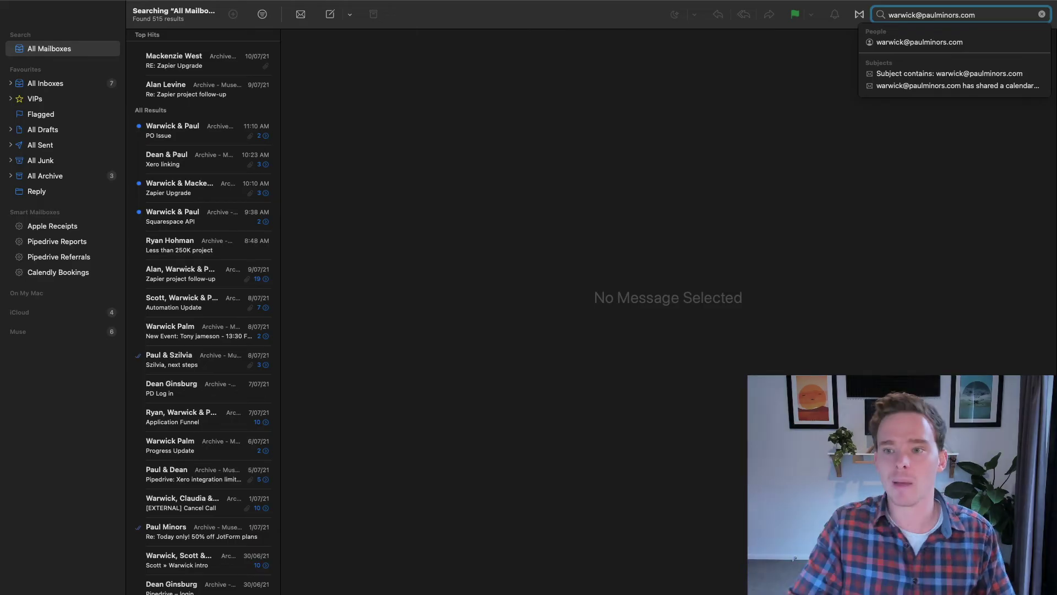
{"action": "key", "text": "Return"}
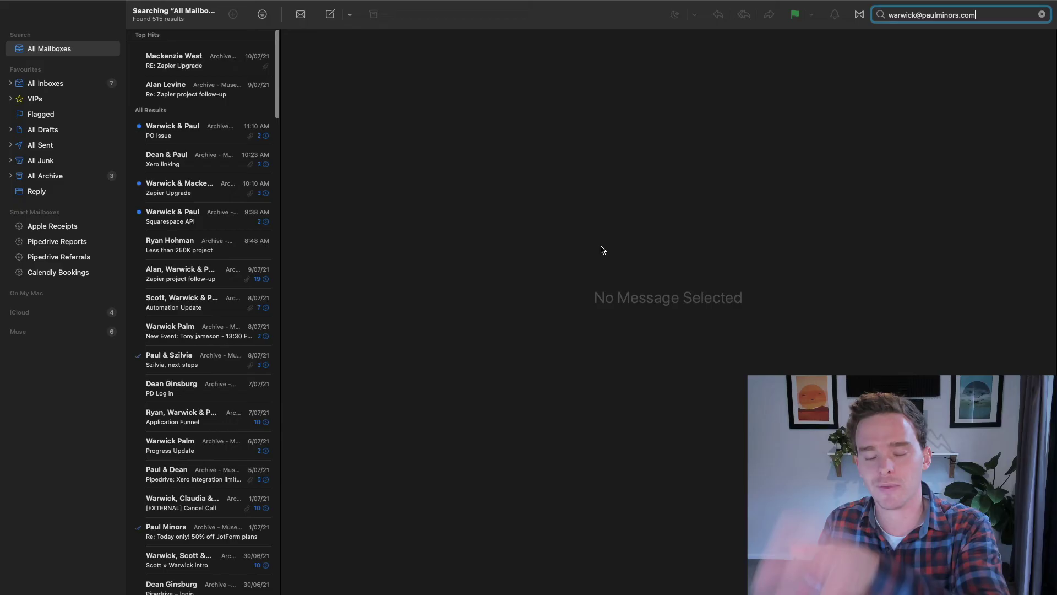
Select both contact email addresses, recheck Mail's search results, then switch to Keyboard Maestro
{"action": "key", "text": "ctrl+Right"}
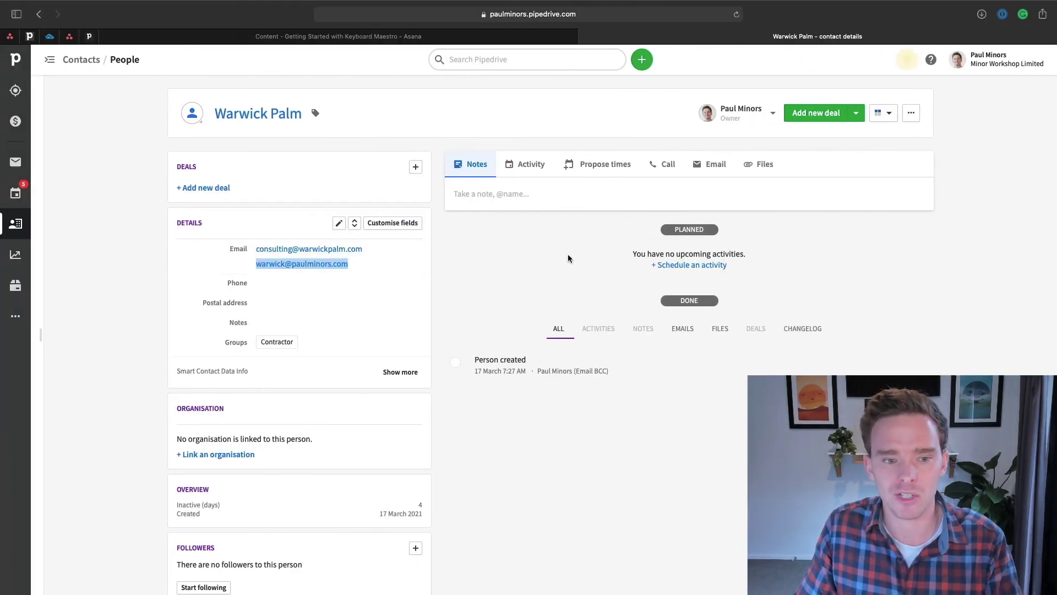
{"action": "left_click_drag", "start_coordinate": [373, 268], "coordinate": [248, 267]}
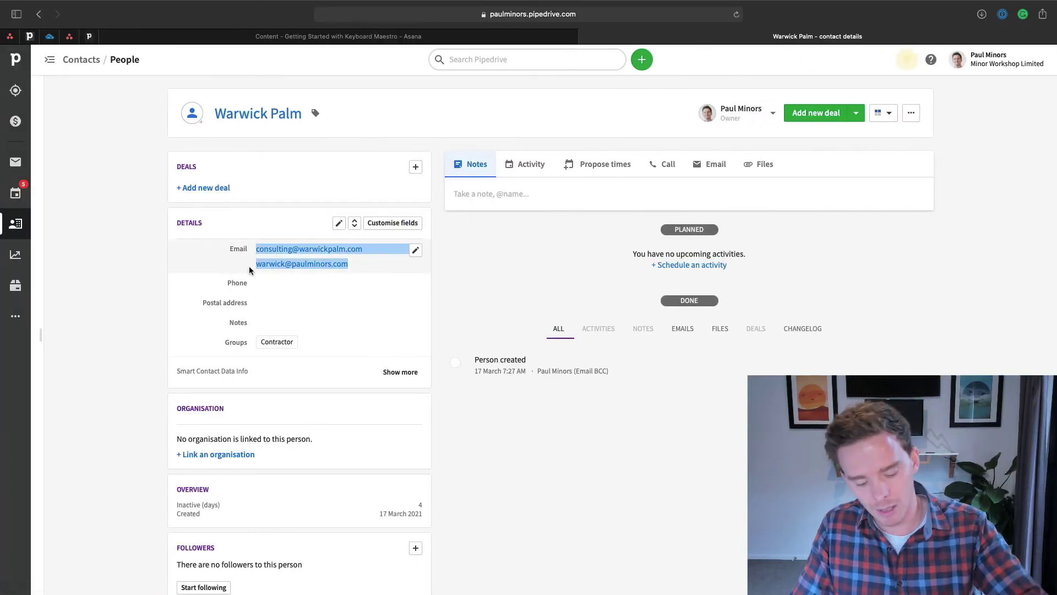
{"action": "key", "text": "ctrl+Left"}
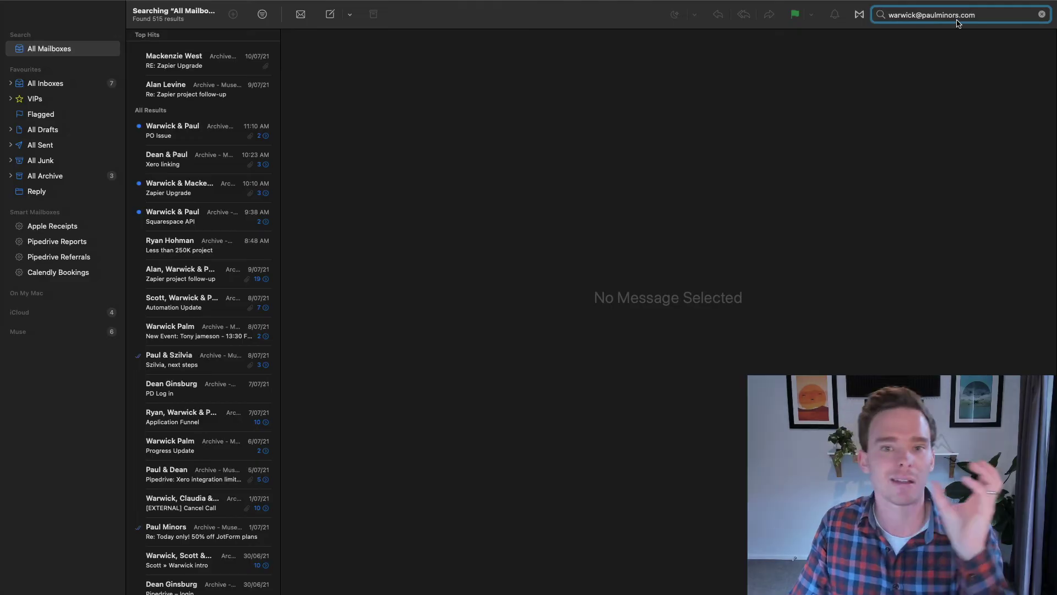
{"action": "key", "text": "ctrl+Right"}
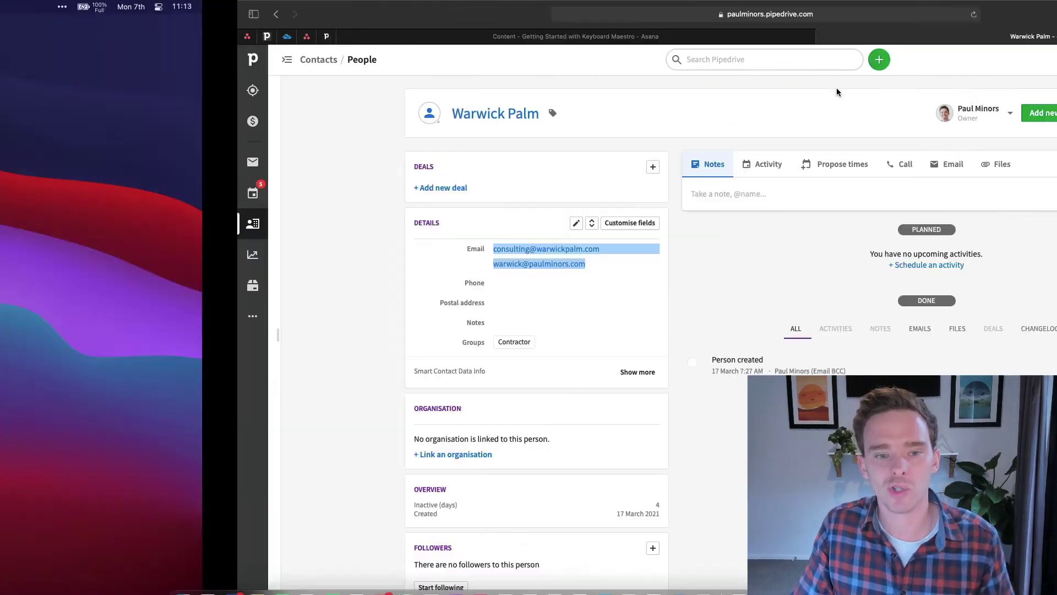
{"action": "key", "text": "ctrl+Right"}
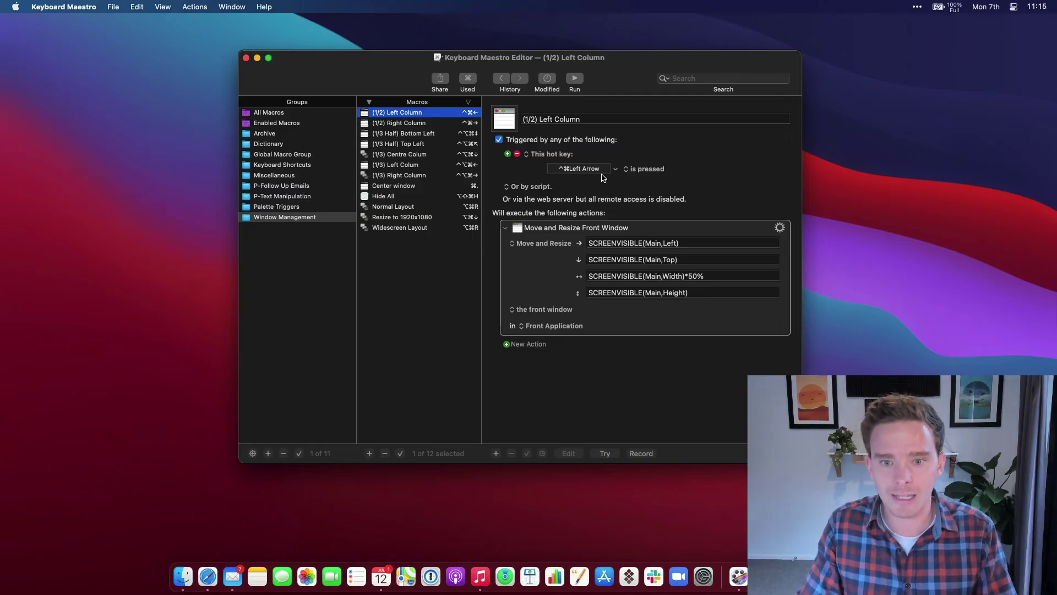
Set the (1/2) Left Column action's Move and Resize preset to Left Column
{"action": "left_click", "coordinate": [534, 245]}
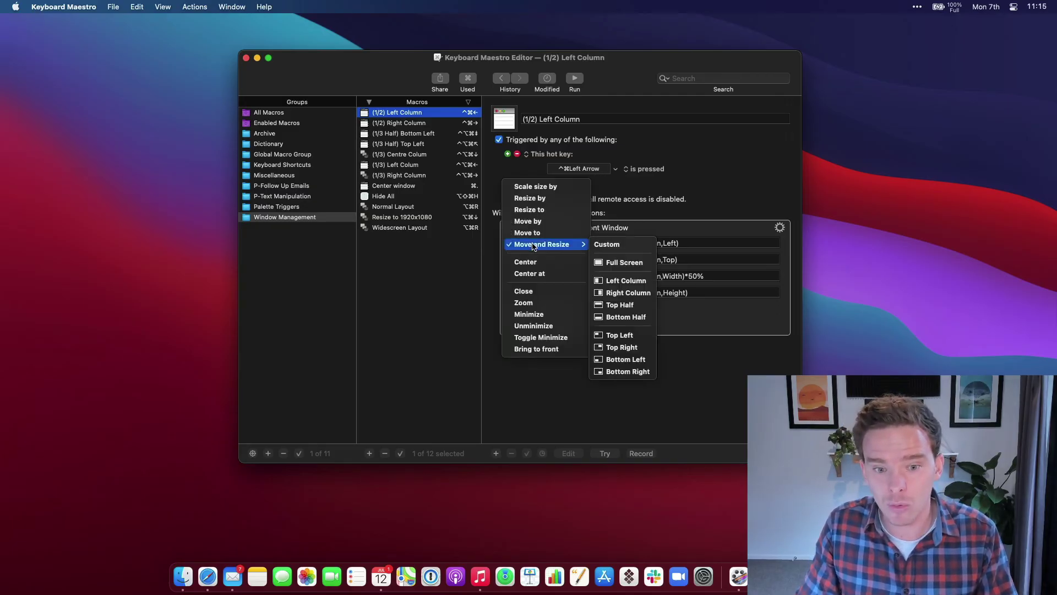
{"action": "left_click", "coordinate": [702, 194]}
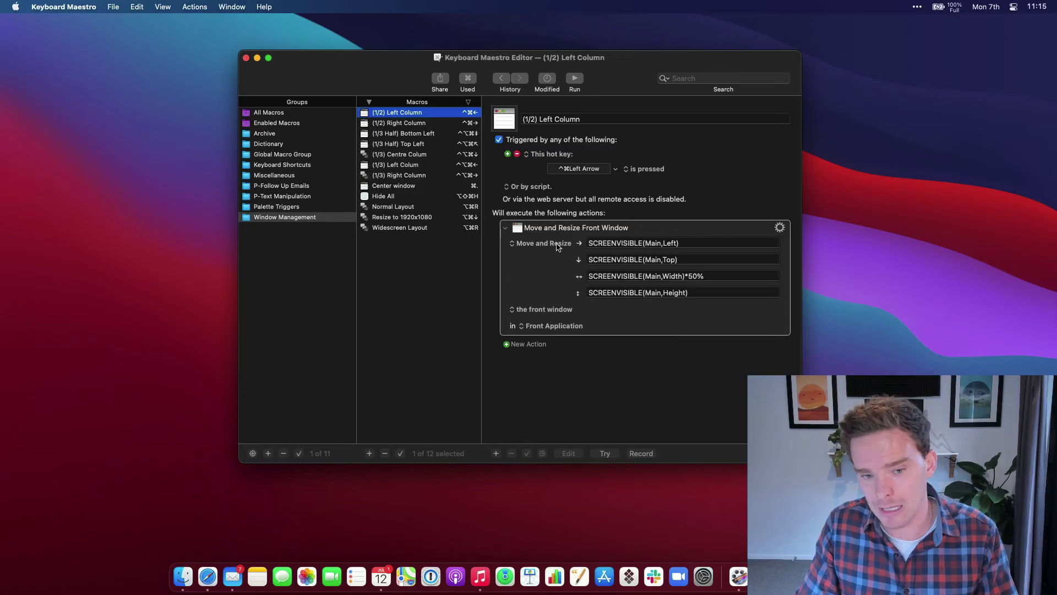
{"action": "left_click", "coordinate": [557, 246]}
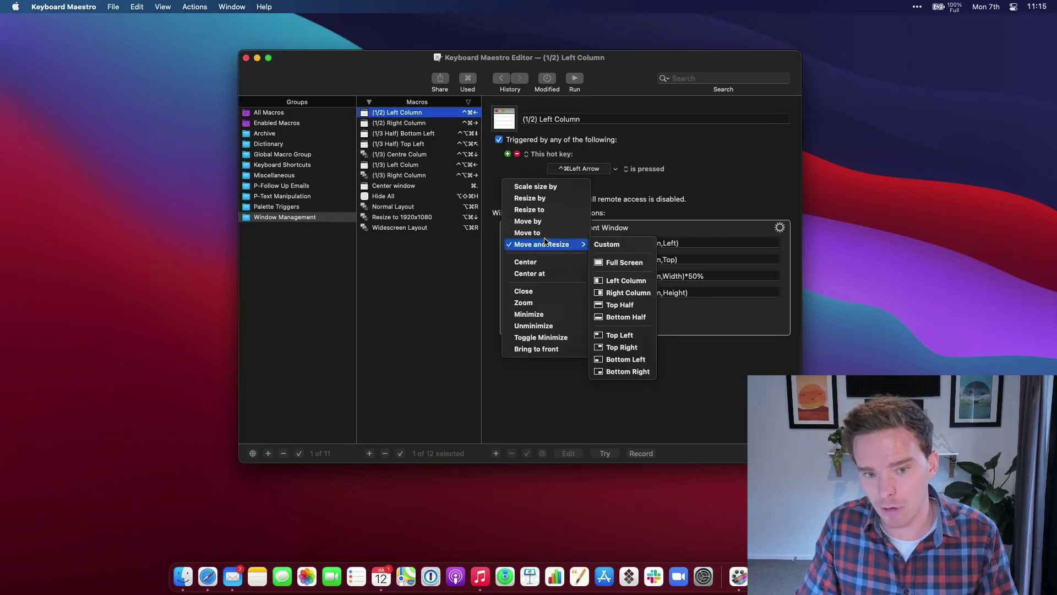
{"action": "left_click", "coordinate": [615, 282]}
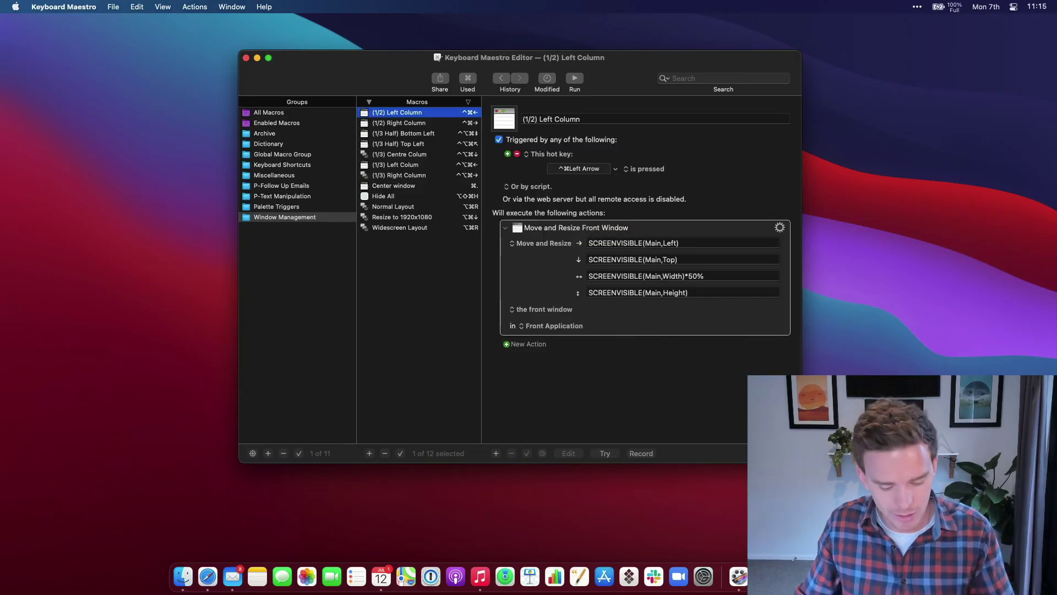
Snap the editor window left, right, left, centred, then right using the window-management hotkeys
{"action": "key", "text": "ctrl+super+Left"}
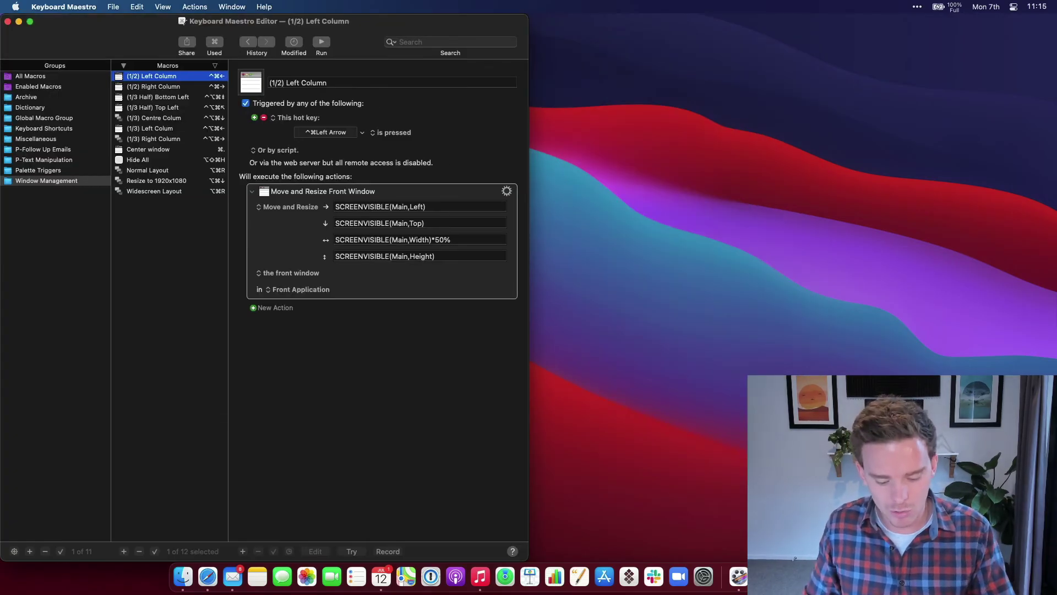
{"action": "key", "text": "ctrl+super+Right"}
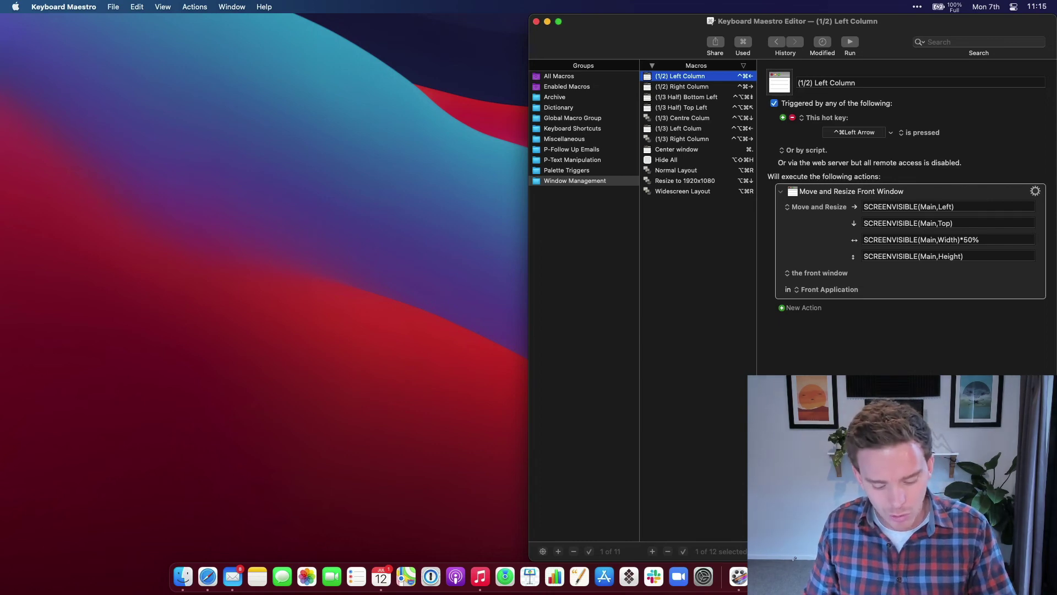
{"action": "key", "text": "ctrl+super+Left"}
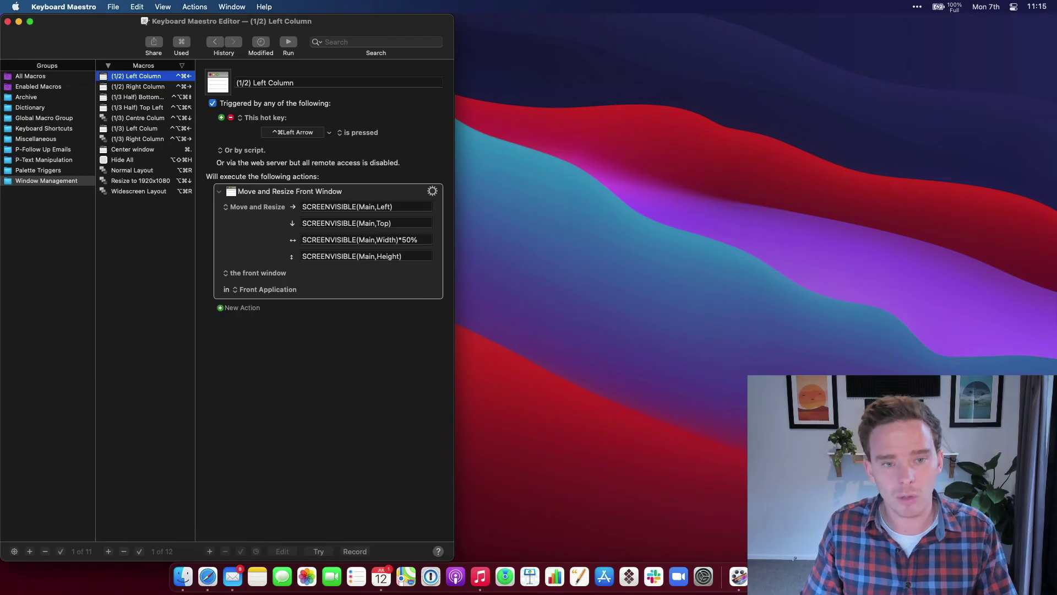
{"action": "key", "text": "super+period"}
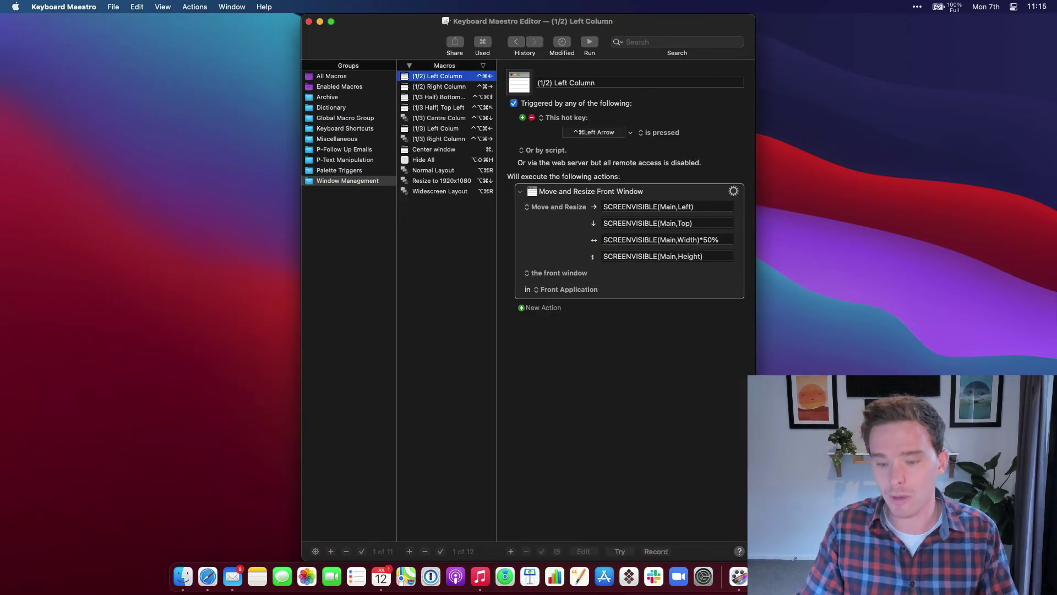
{"action": "key", "text": "ctrl+super+Right"}
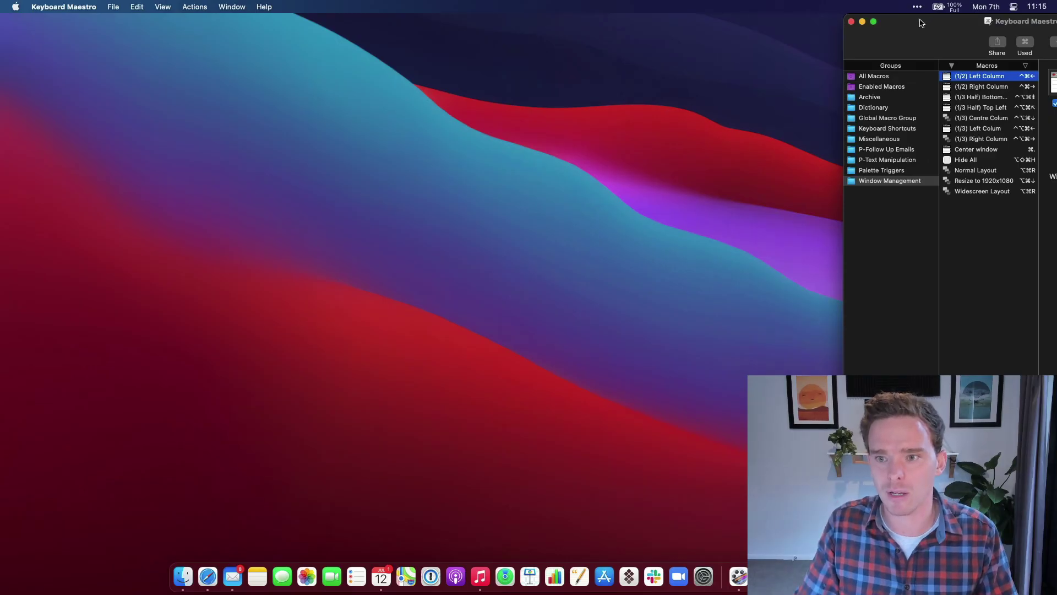
Drag the editor window back to mid-screen and resize it wider and shorter
{"action": "left_click_drag", "start_coordinate": [921, 22], "coordinate": [338, 21]}
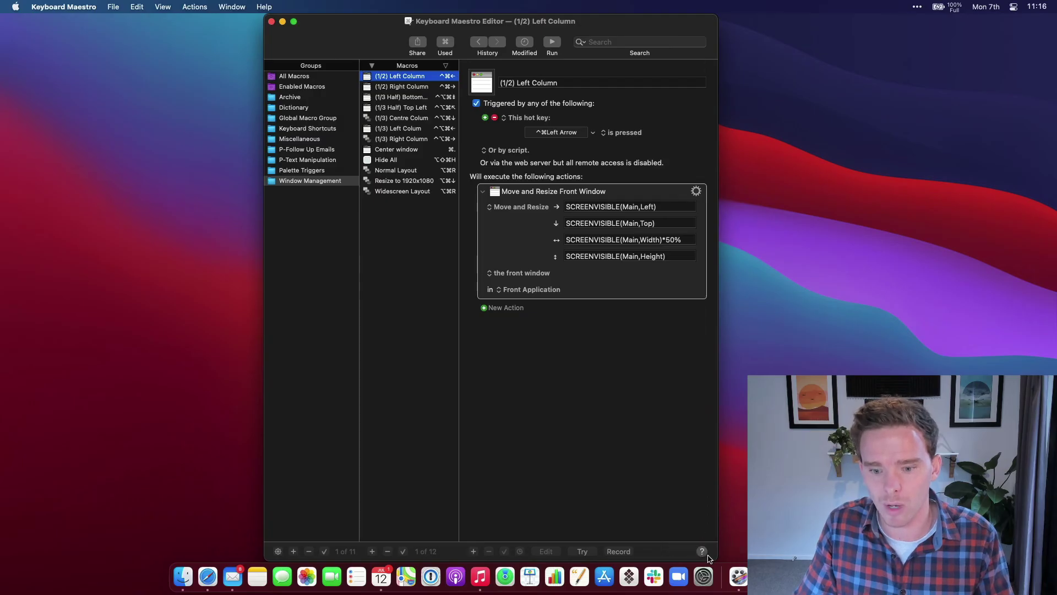
{"action": "left_click_drag", "start_coordinate": [711, 559], "coordinate": [940, 469]}
{"action": "left_click_drag", "start_coordinate": [711, 31], "coordinate": [605, 58]}
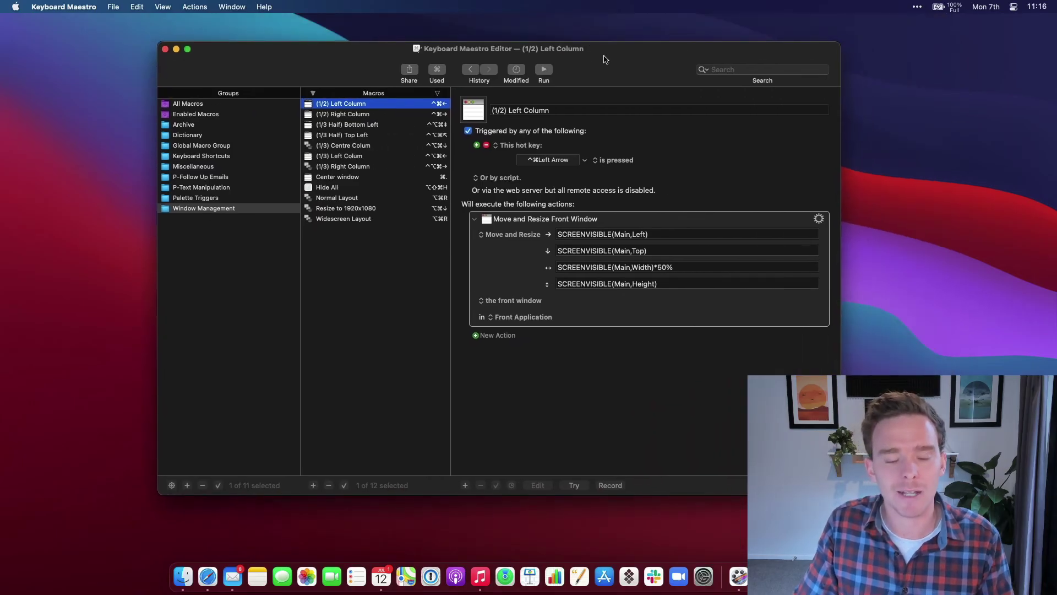